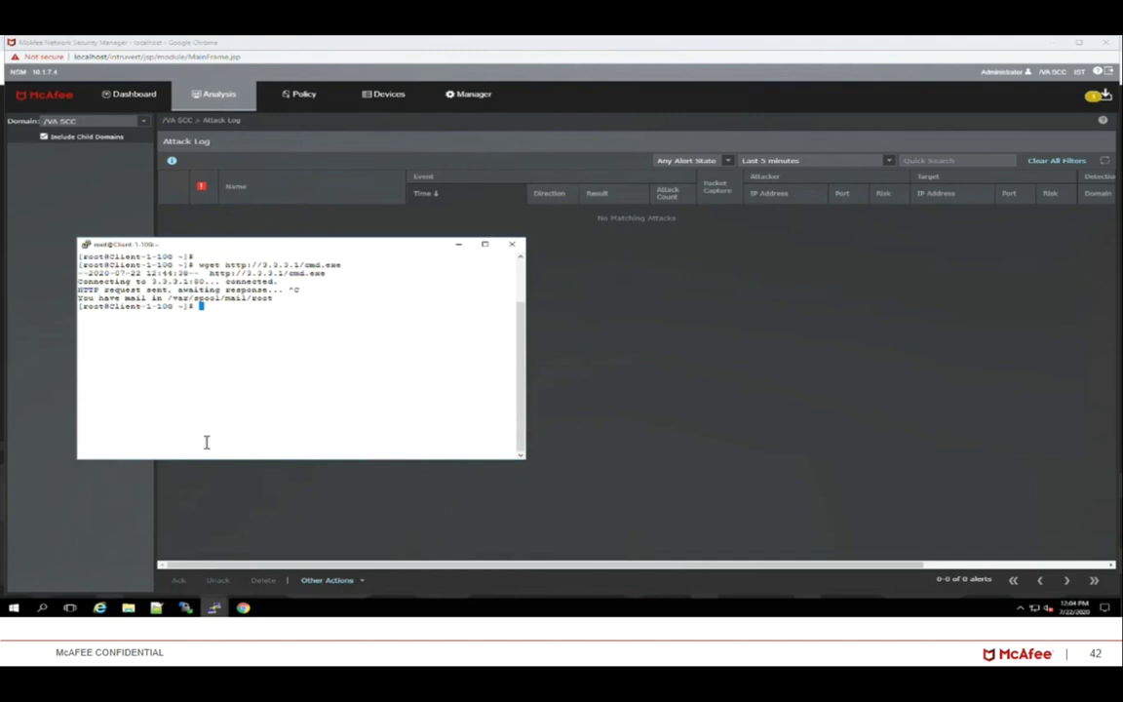
text(clear)
key(Return)
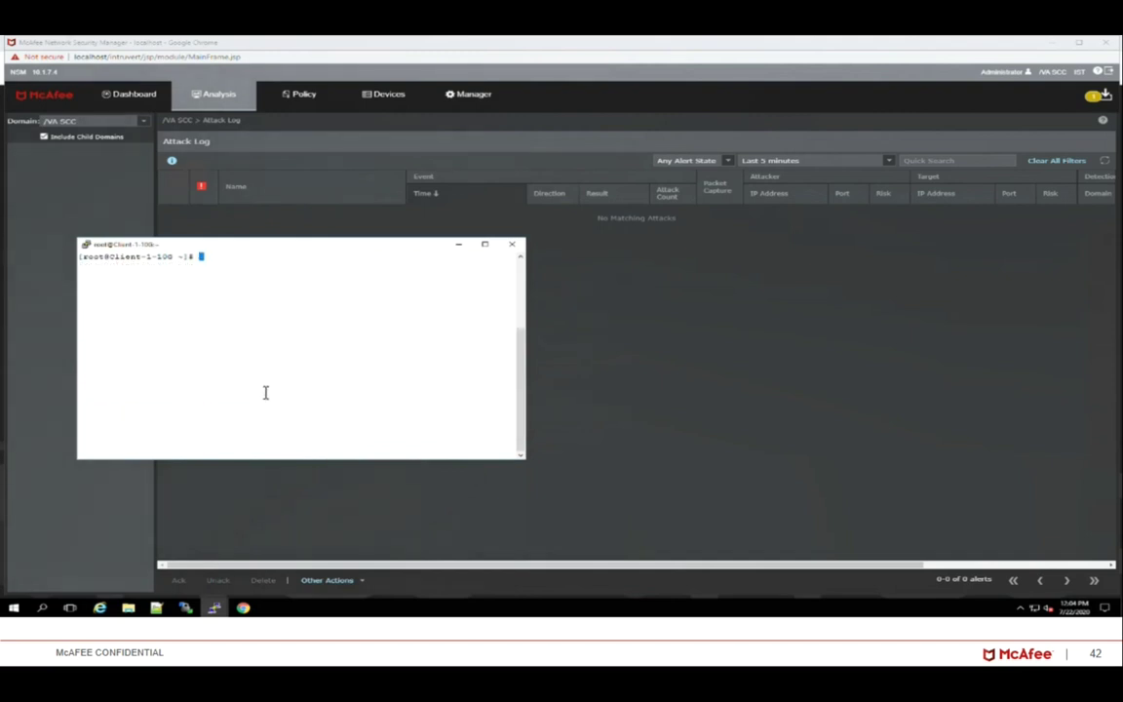
click(215, 607)
click(278, 565)
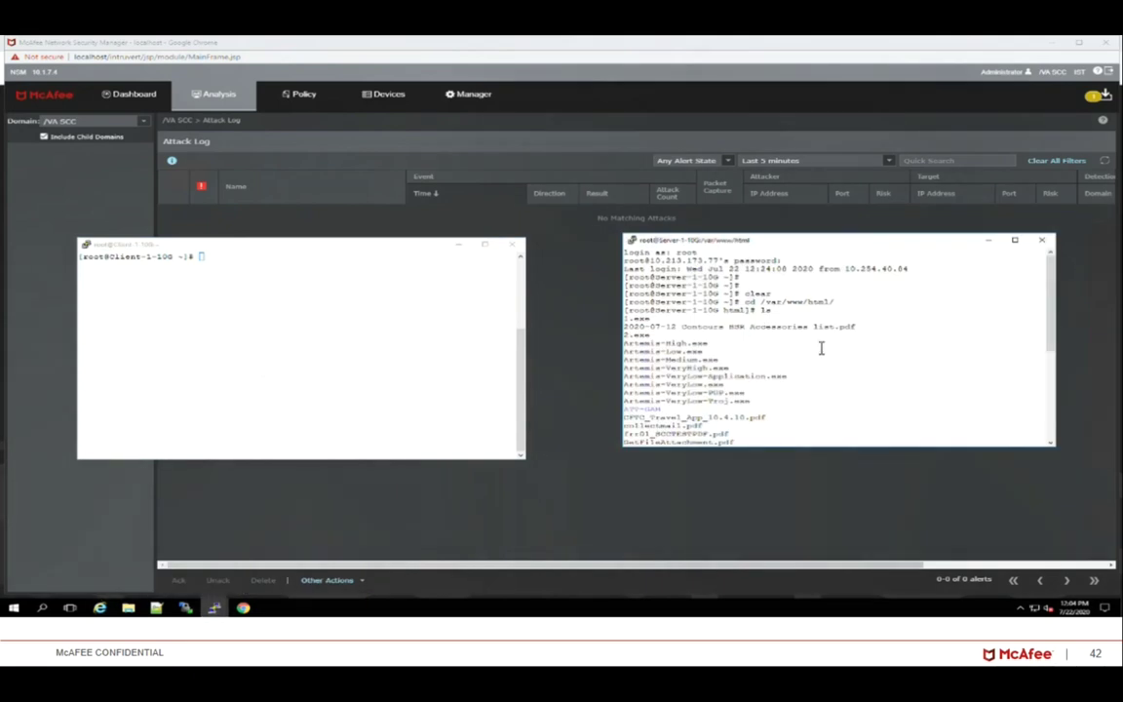
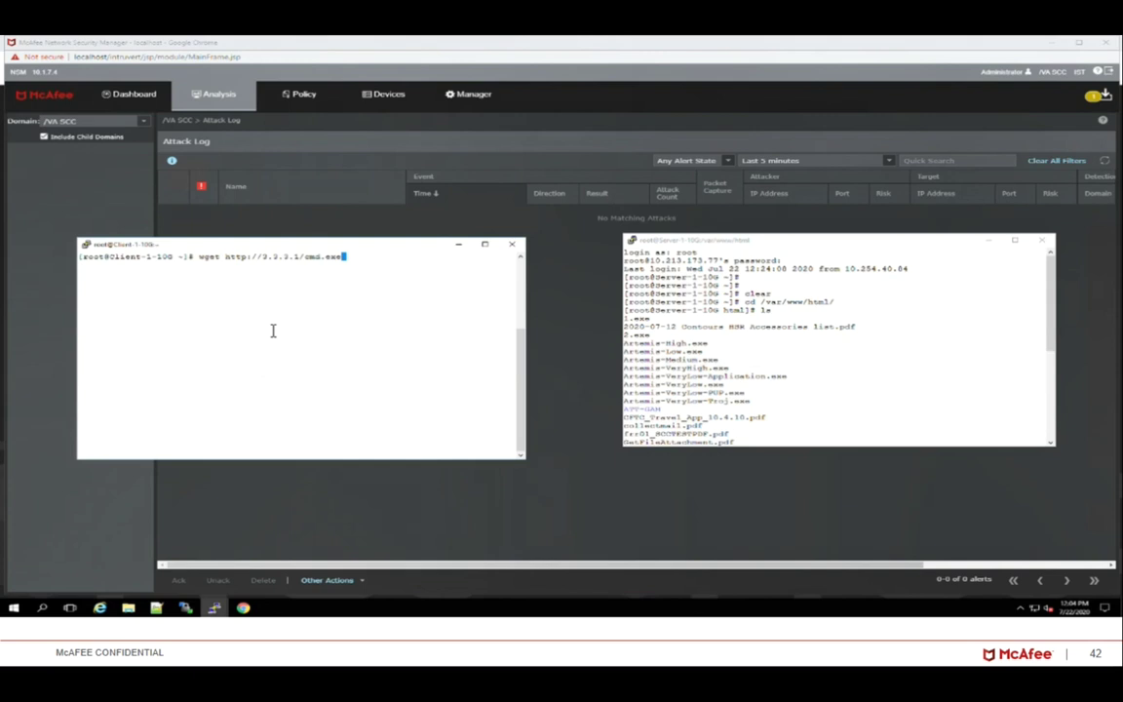
key(Return)
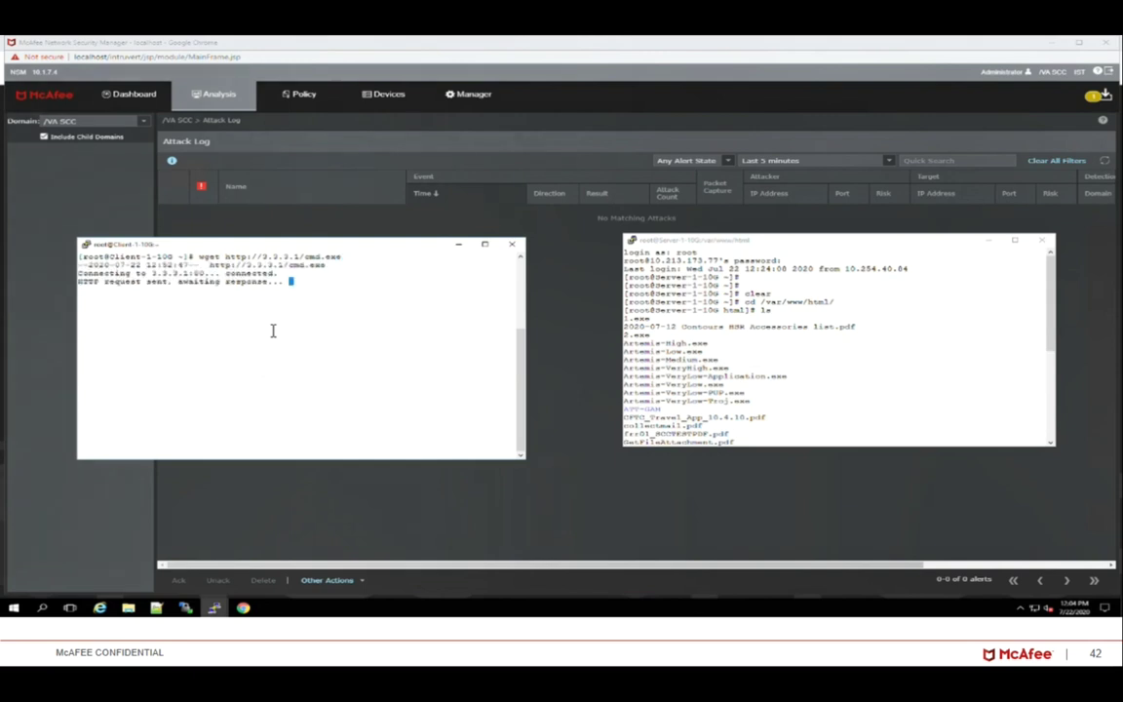
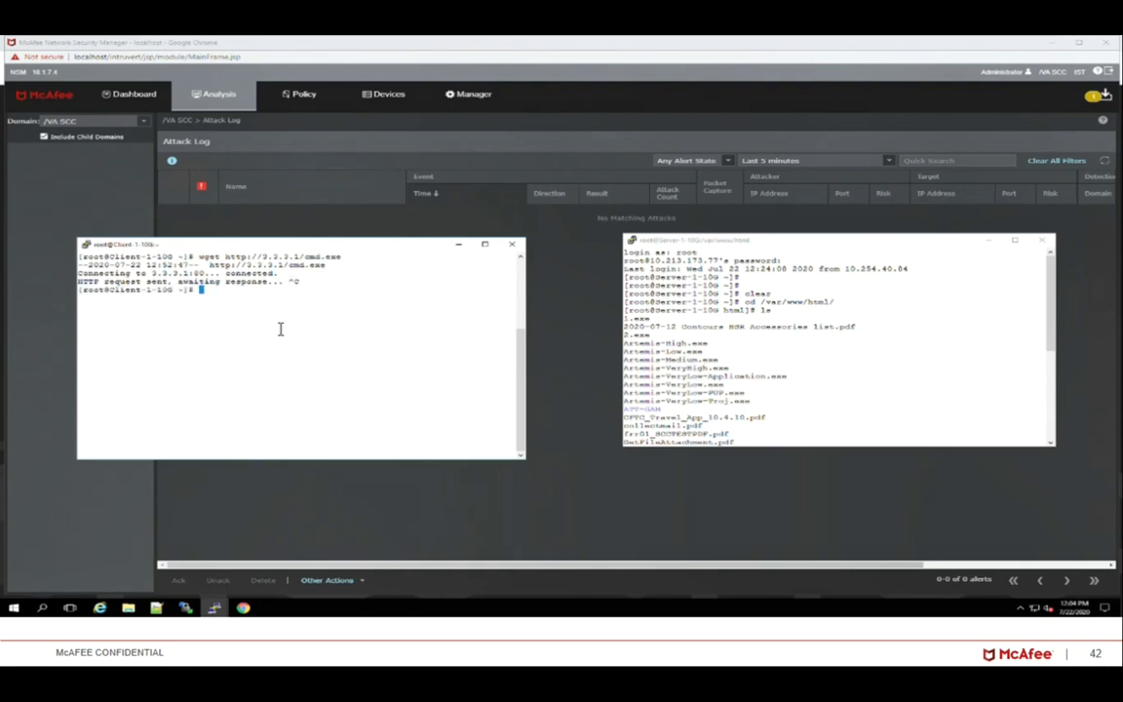
- Switch to Network Security Manager, refresh the Attack Log, and review the summary, details and description of the HTTP: IIS cmd.exe Execution alert
click(549, 161)
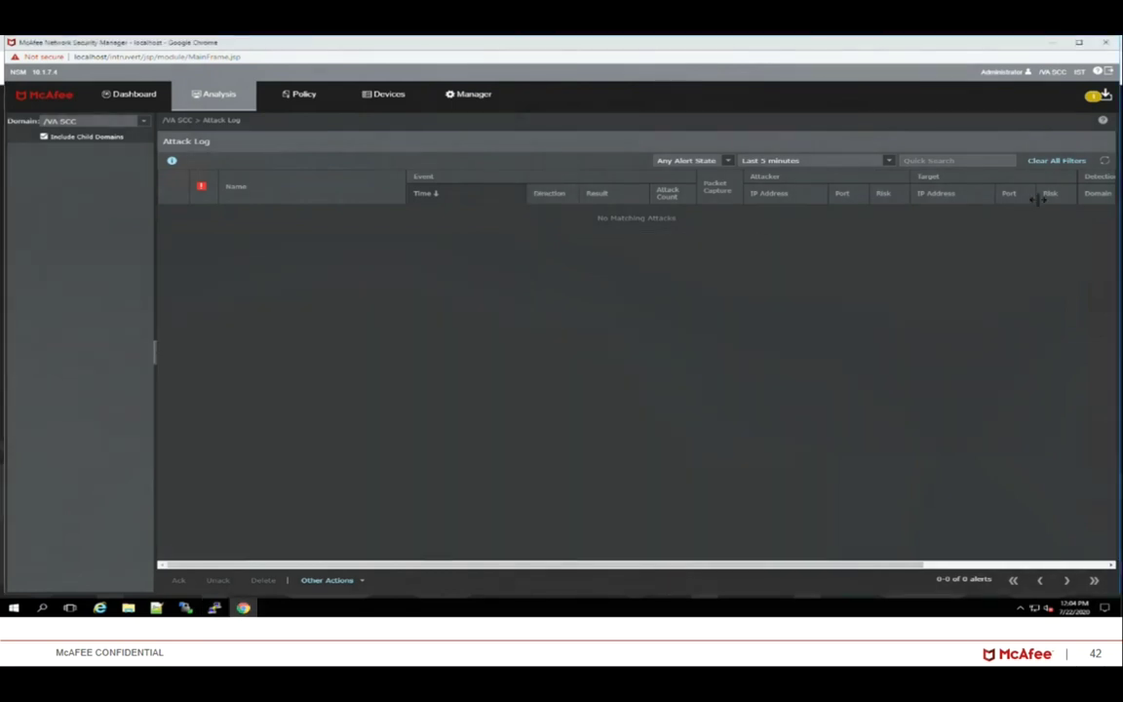
click(1103, 161)
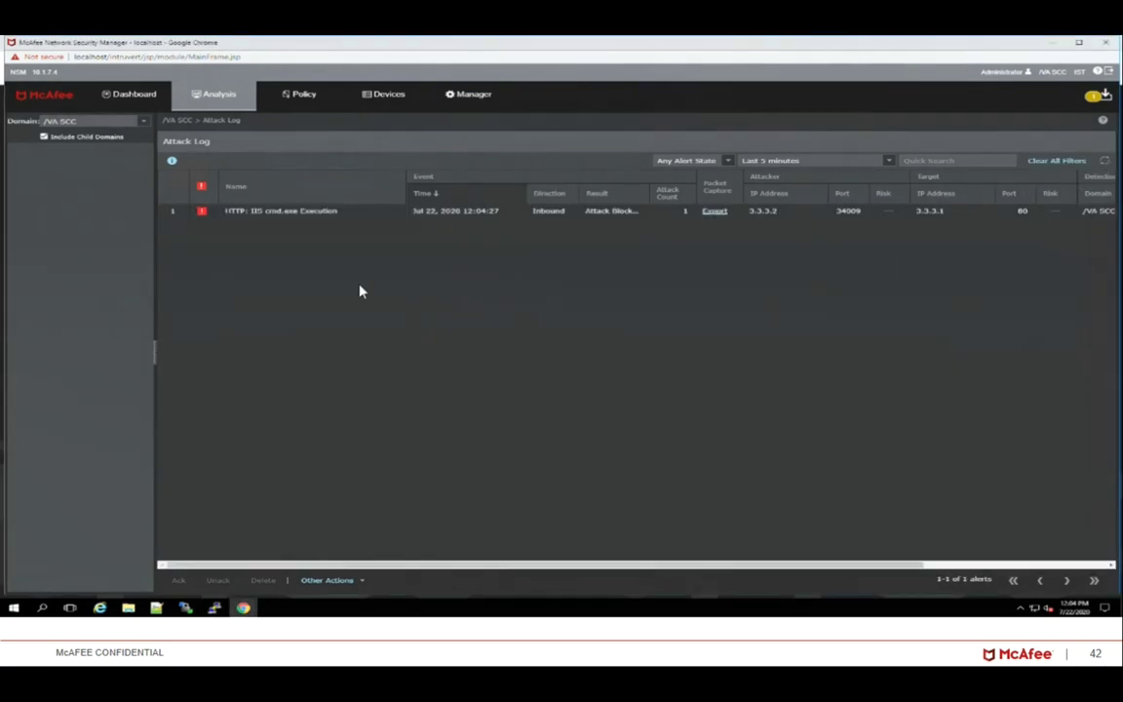
double_click(319, 211)
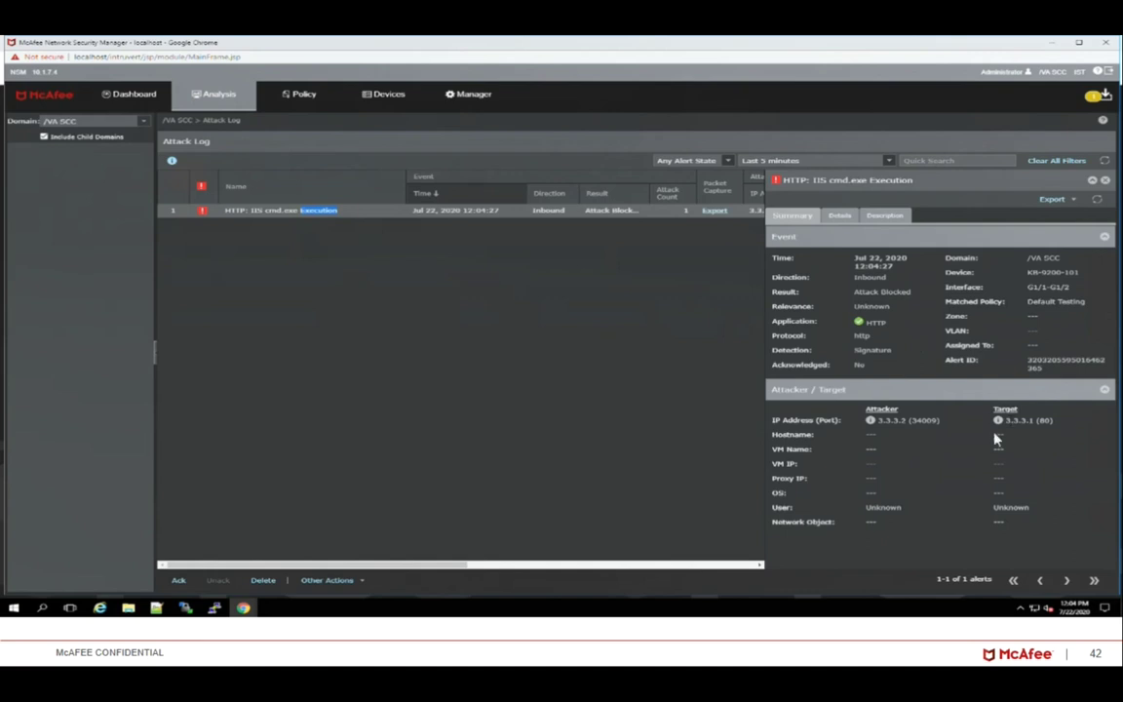
click(840, 215)
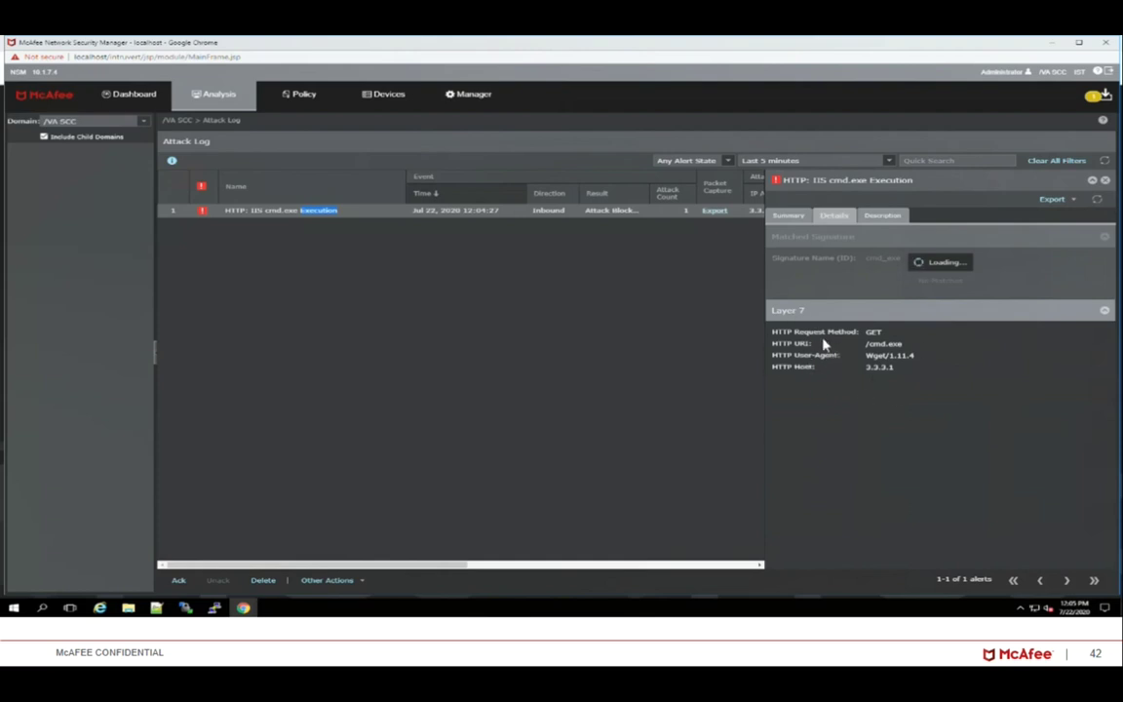
click(890, 216)
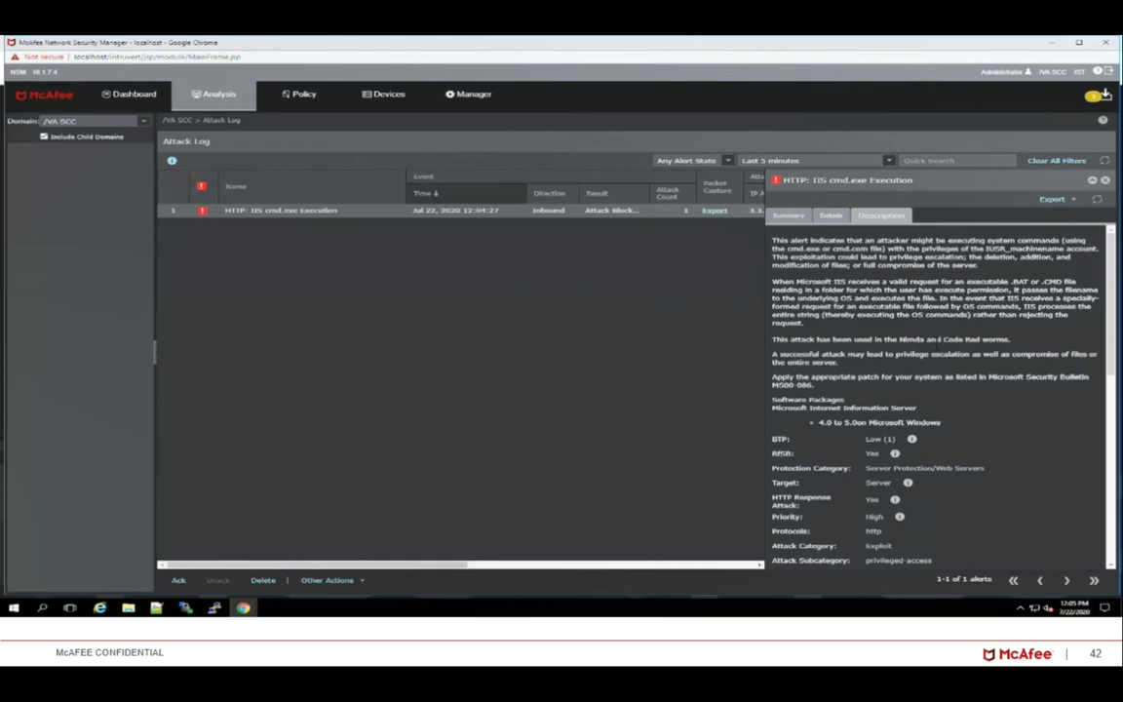
scroll(953, 489, down, 3)
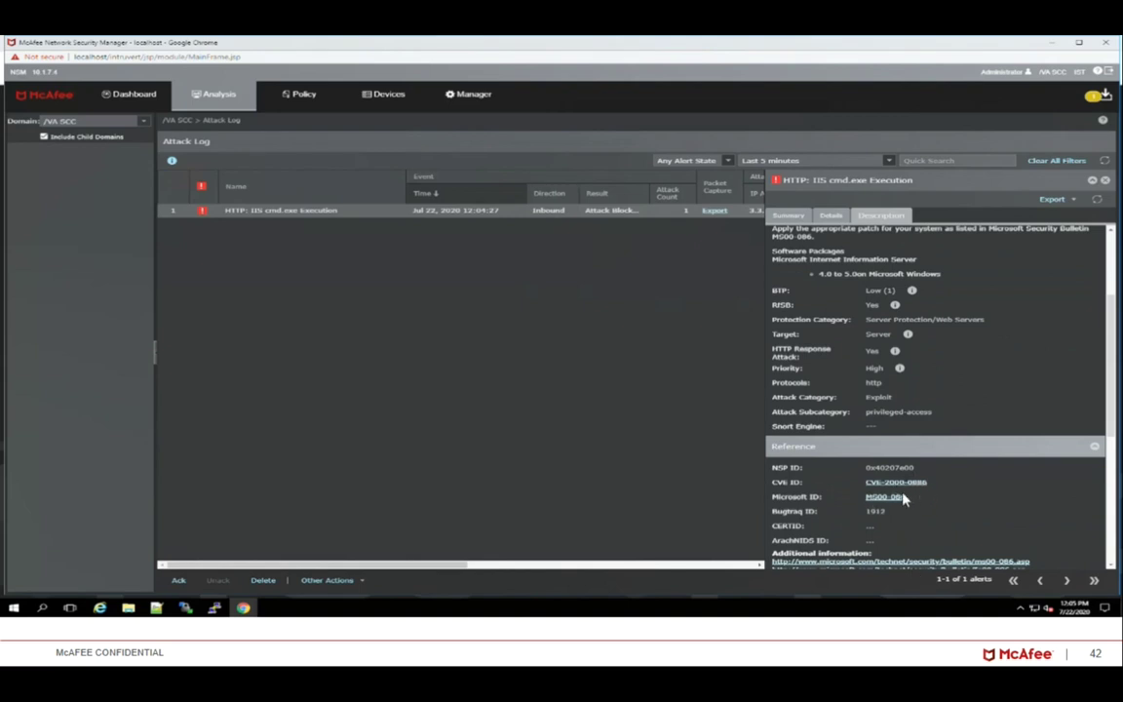
scroll(922, 437, up, 2)
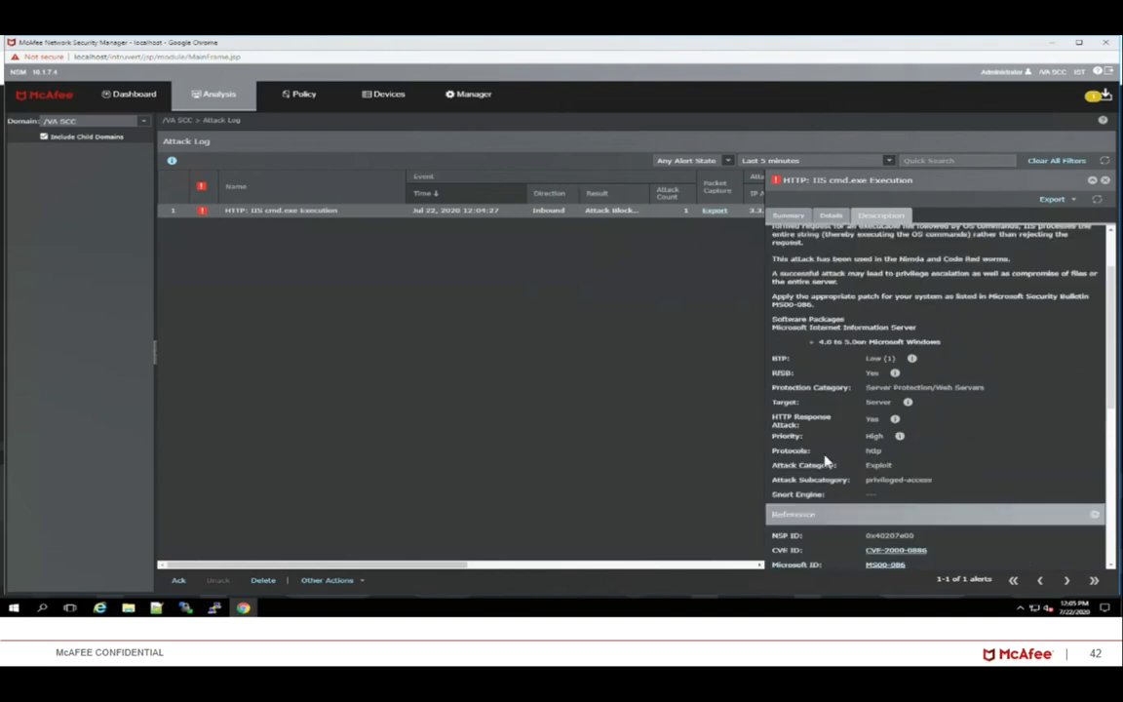
click(831, 215)
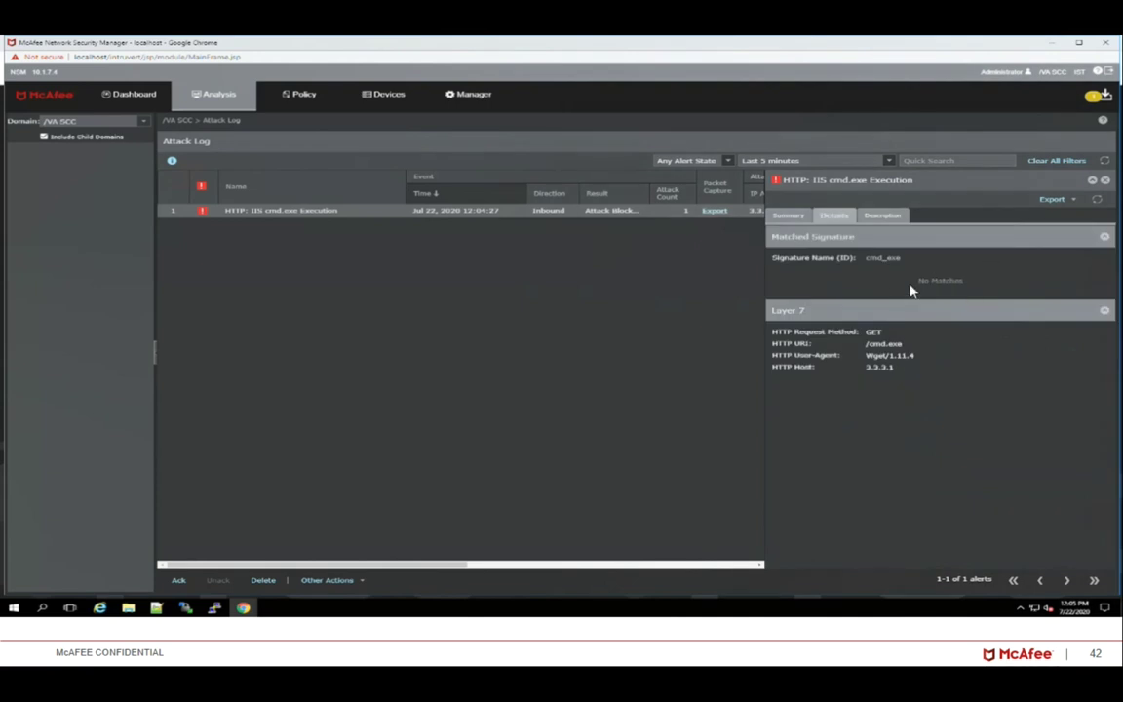
click(795, 215)
click(1104, 179)
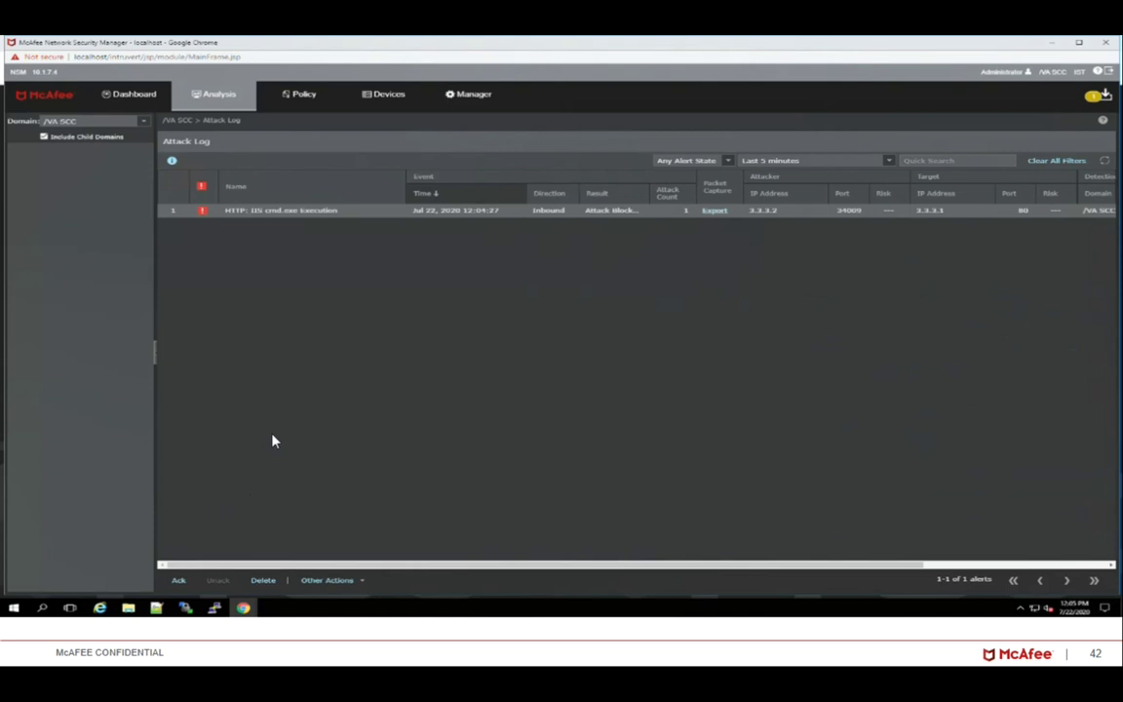
click(215, 608)
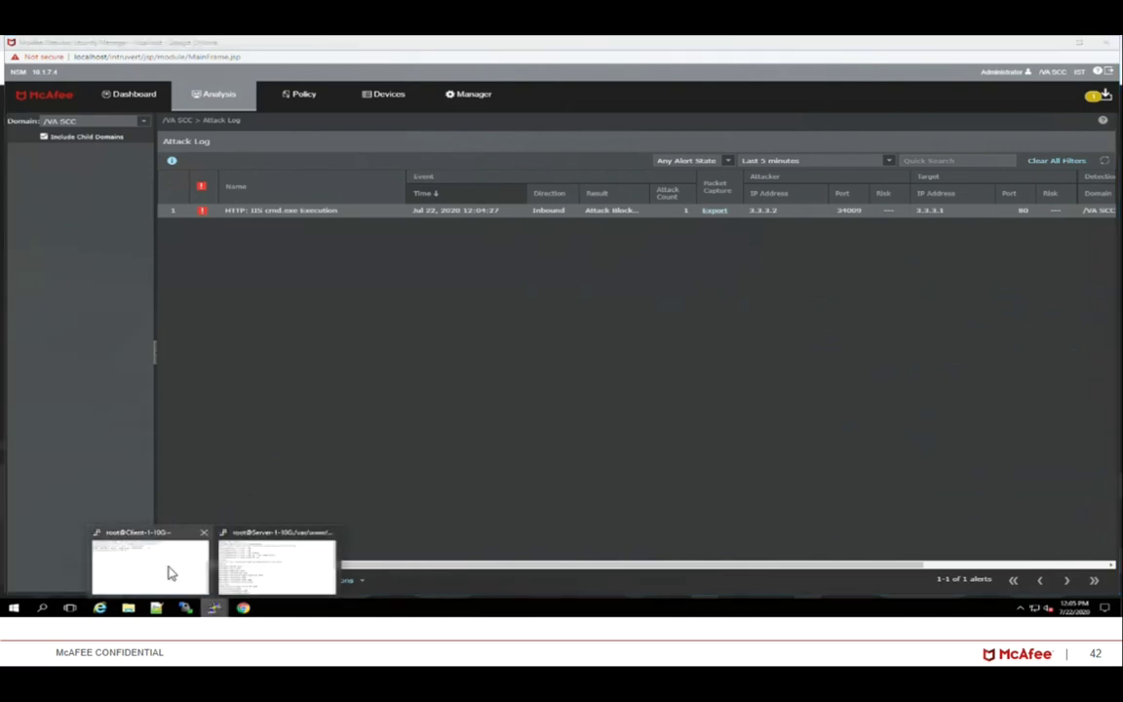
click(168, 570)
click(222, 609)
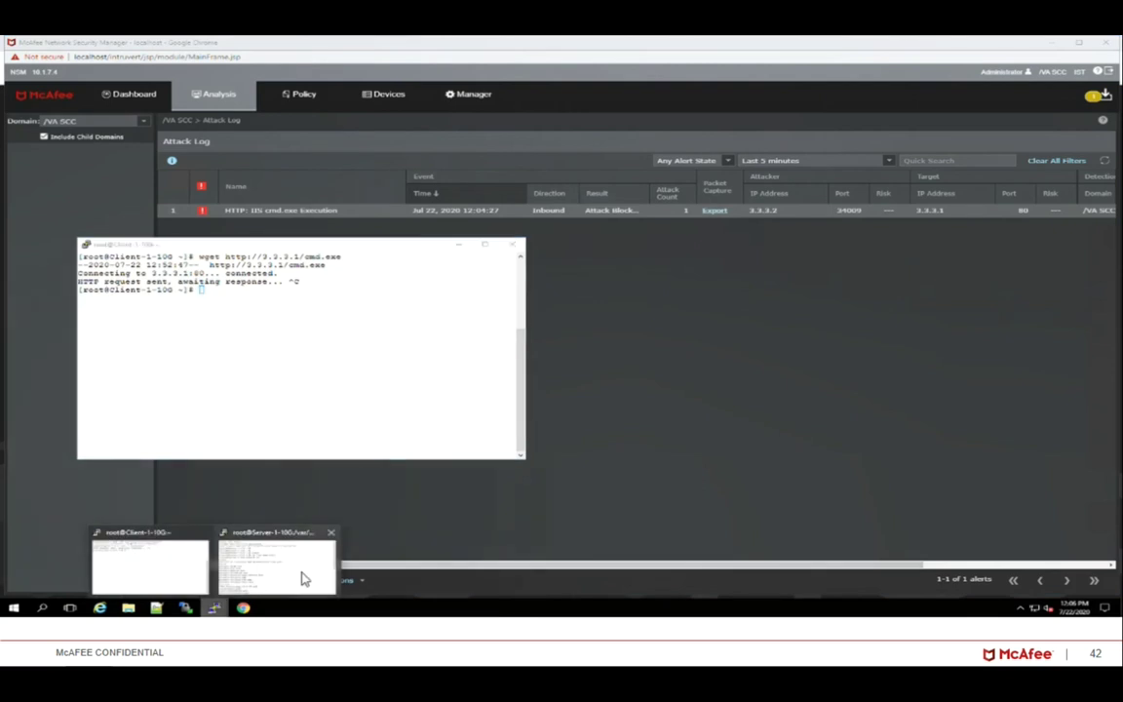
click(303, 576)
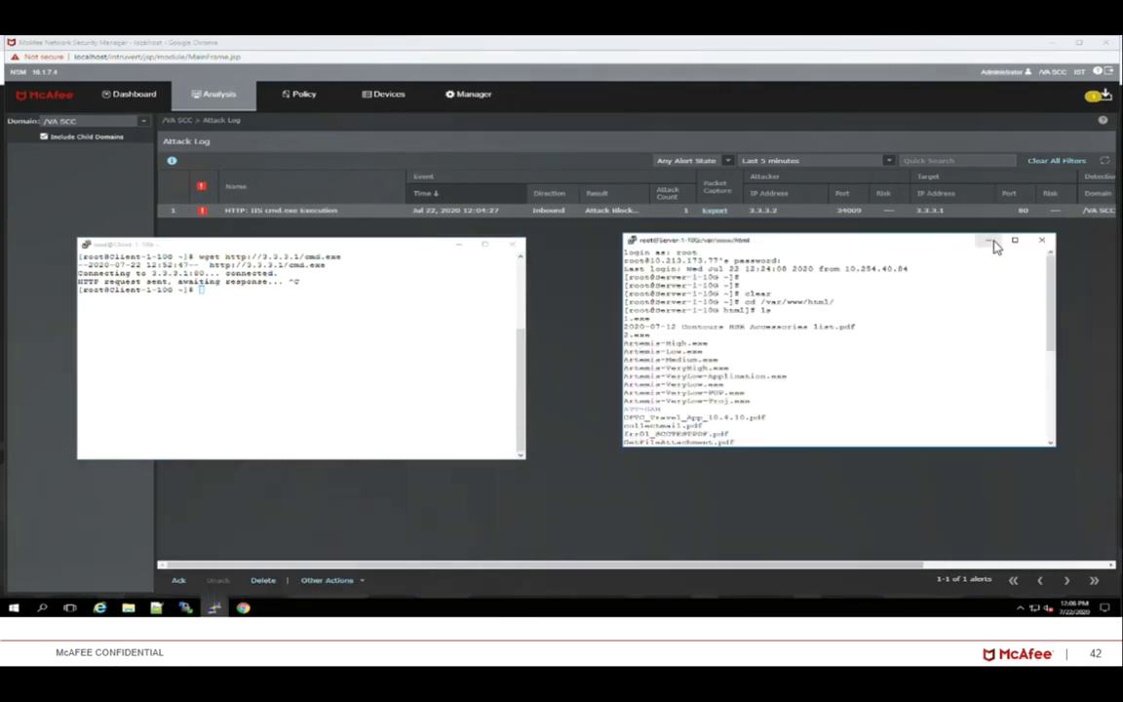
click(338, 332)
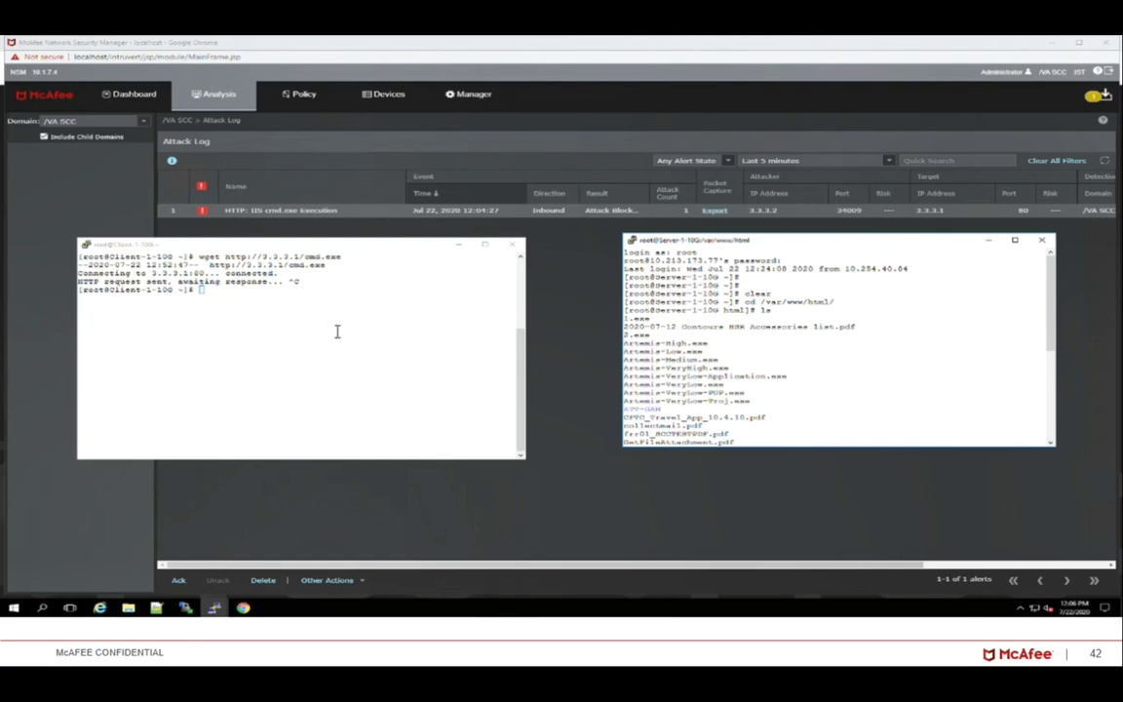
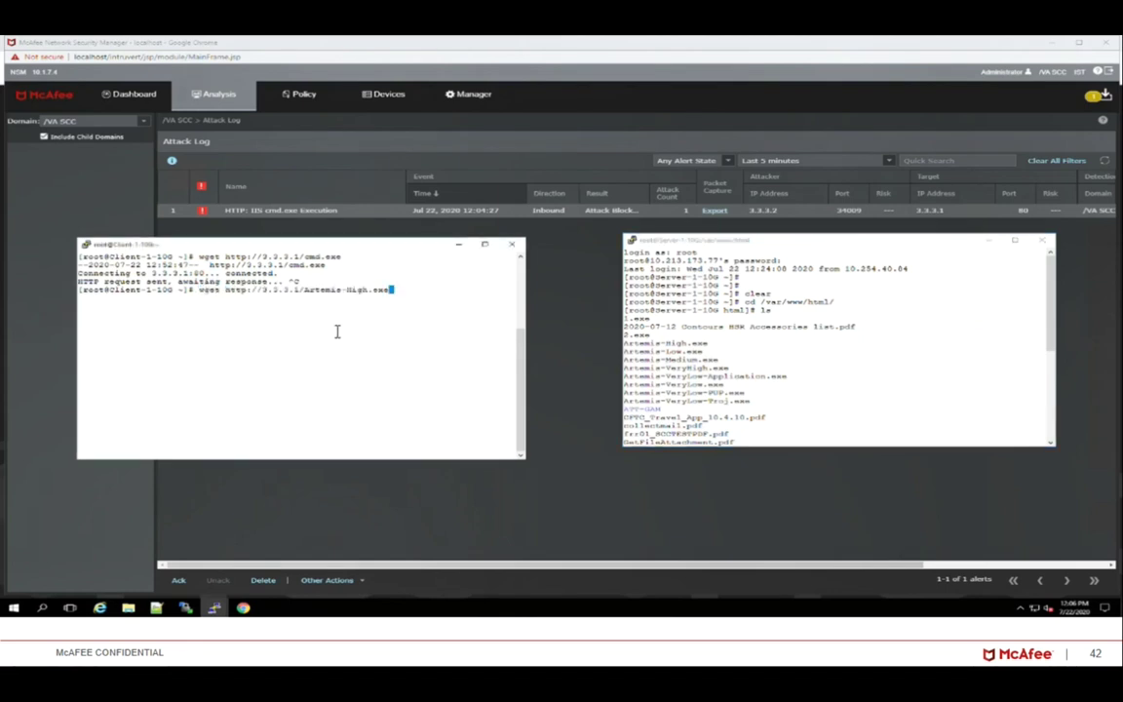
key(Return)
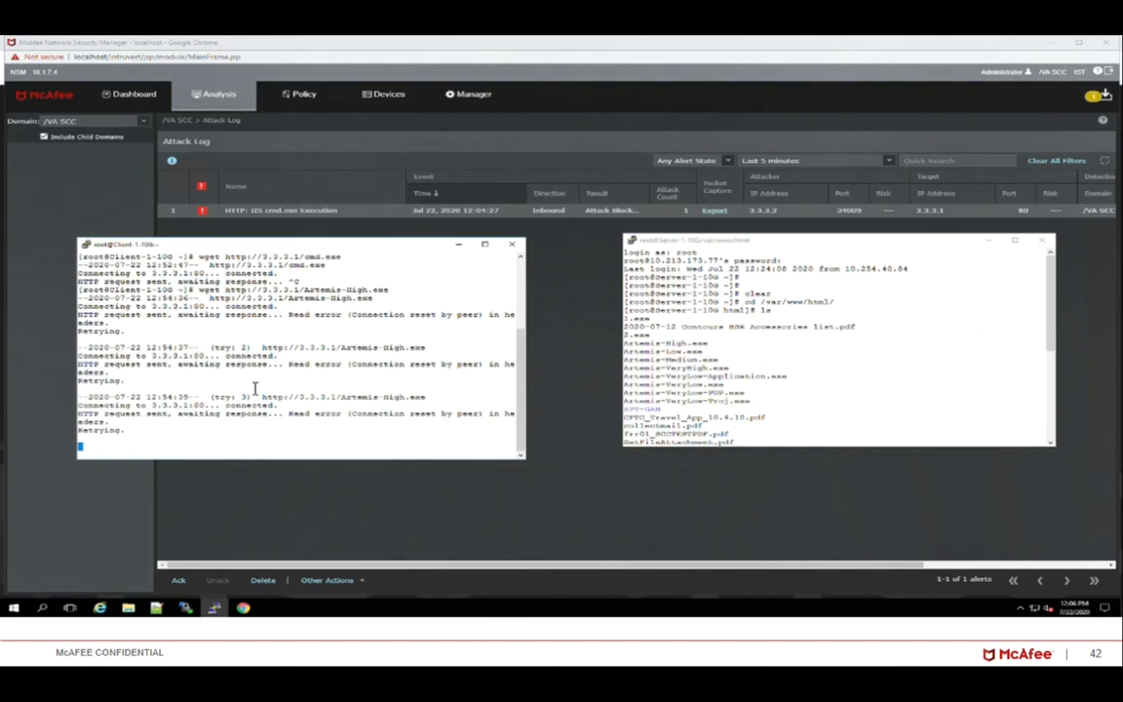
- Return to Network Security Manager, refresh the Attack Log, and recheck the IIS cmd.exe Execution alert's summary, matched signature and description
click(578, 296)
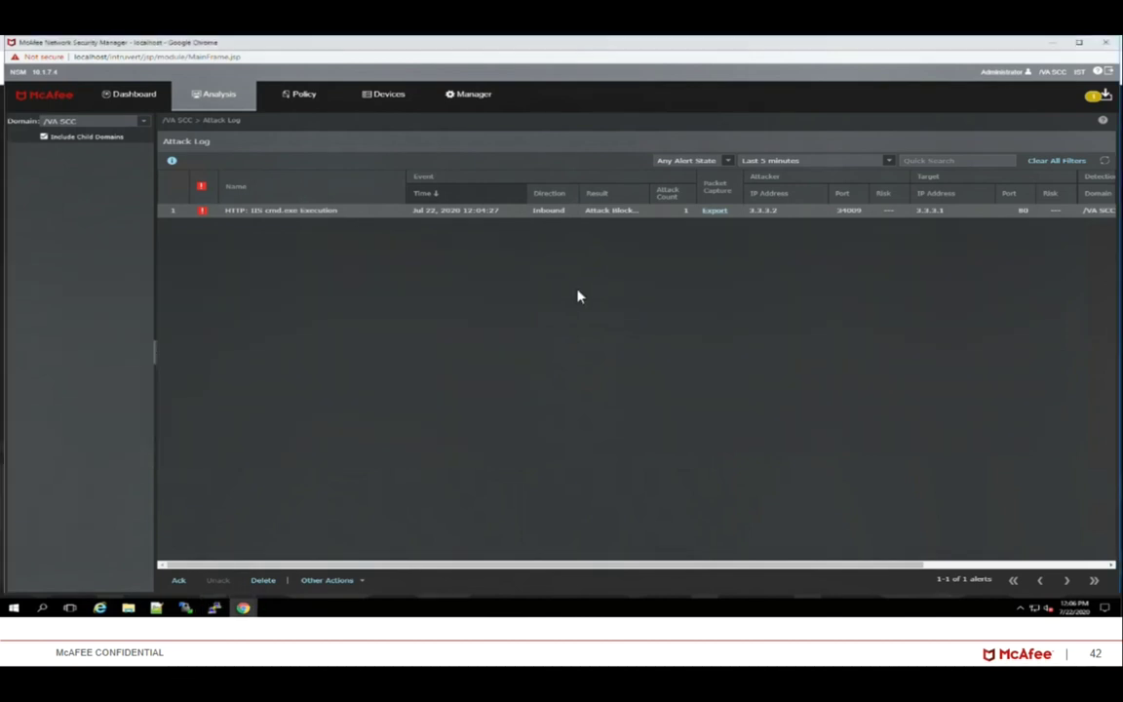
click(1107, 163)
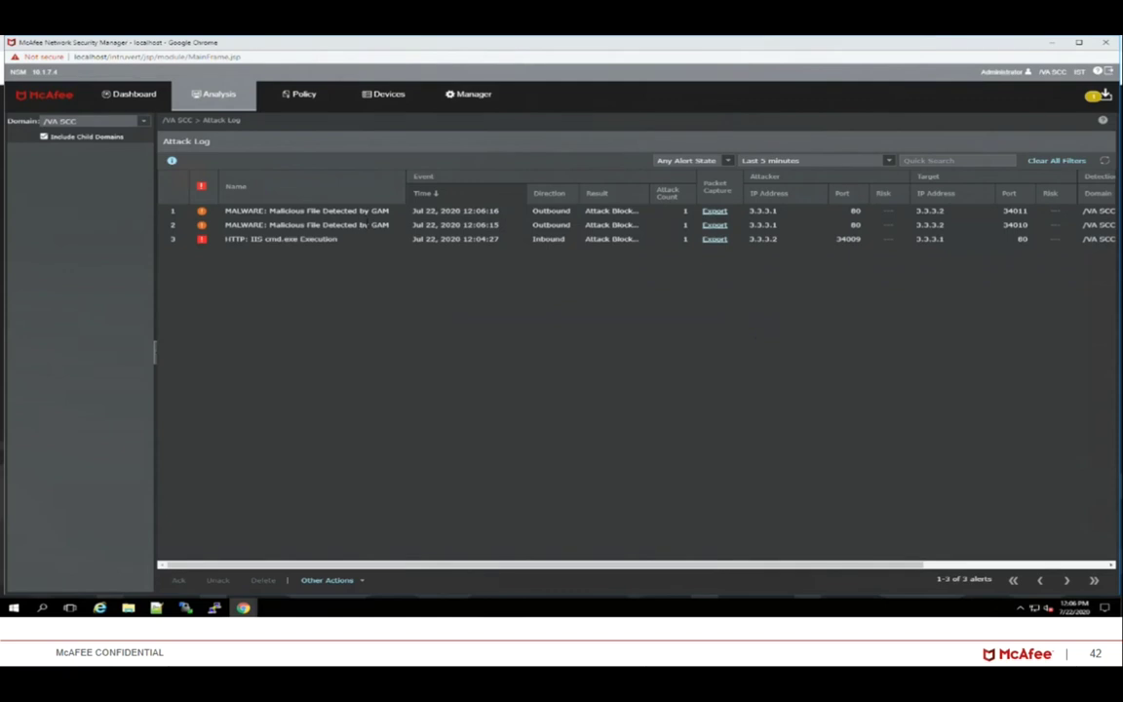
click(343, 239)
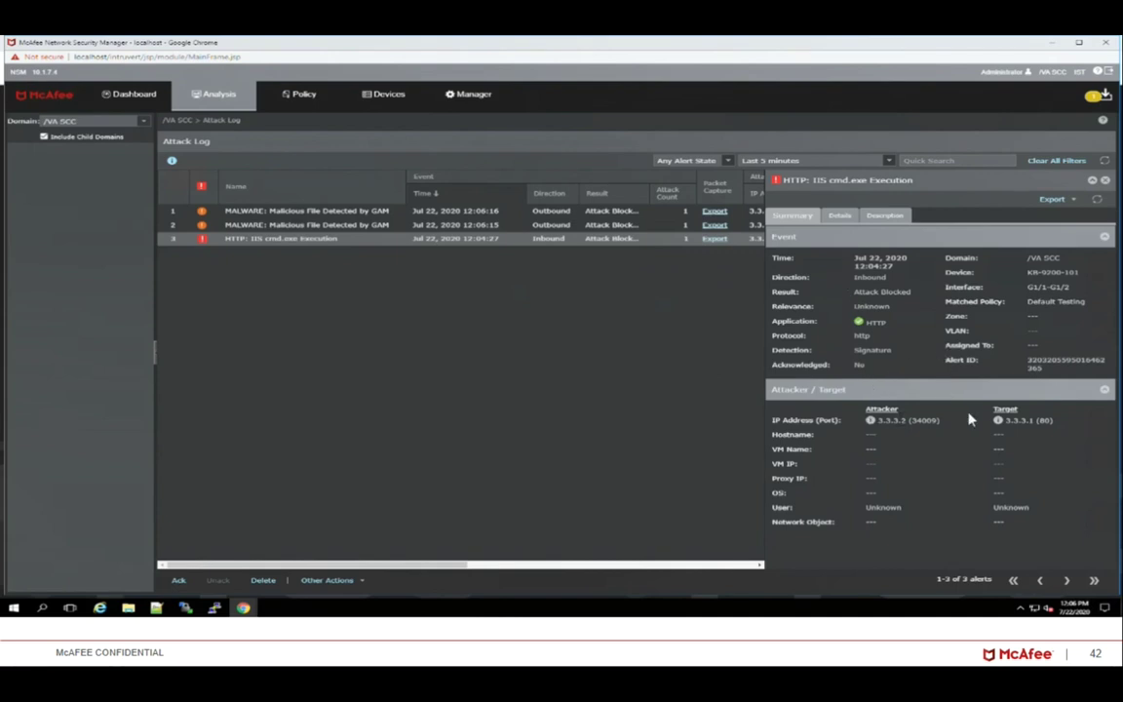
click(850, 218)
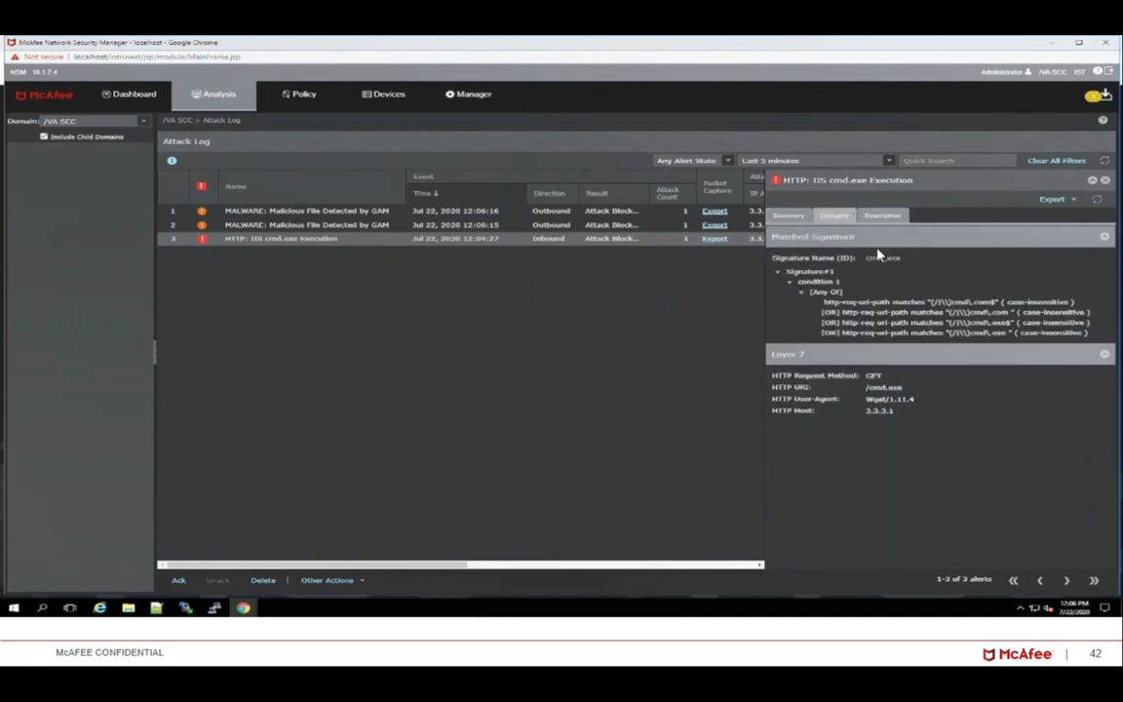
click(885, 216)
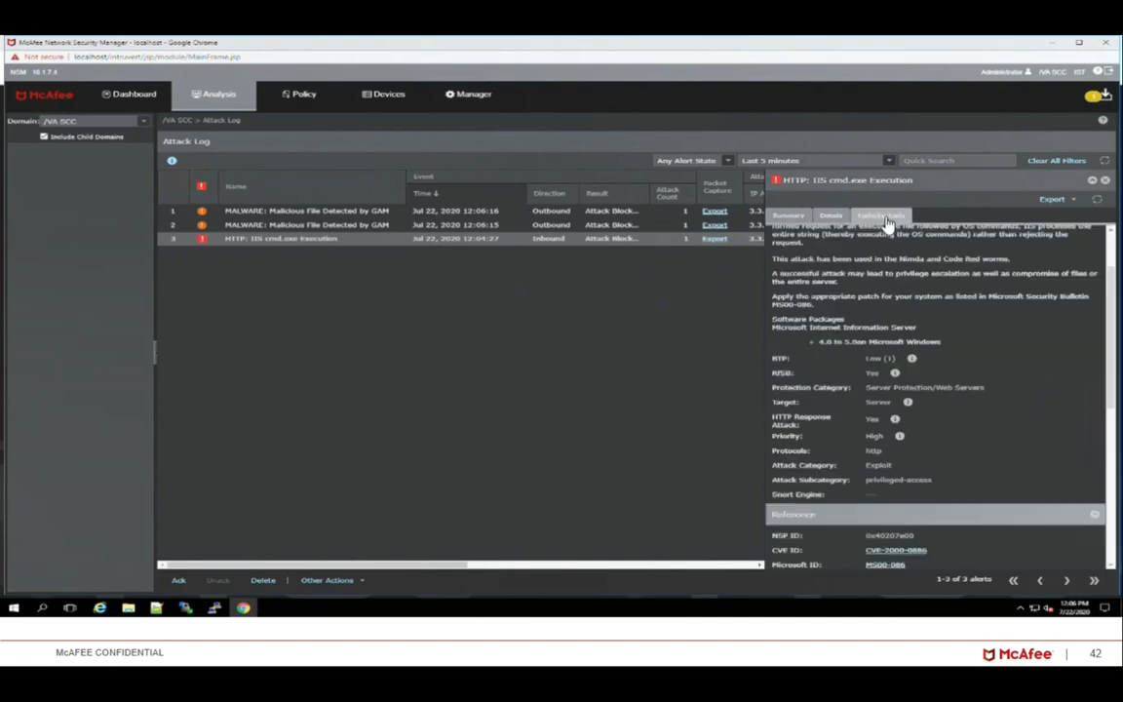
scroll(797, 299, up, 2)
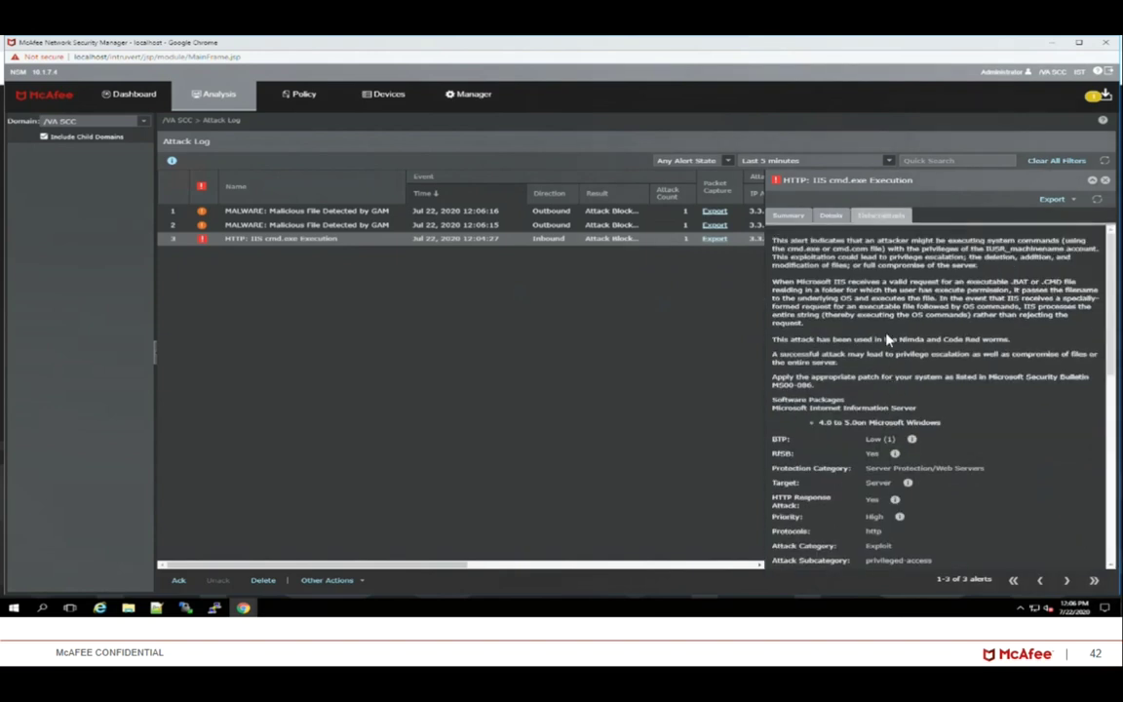
click(1105, 180)
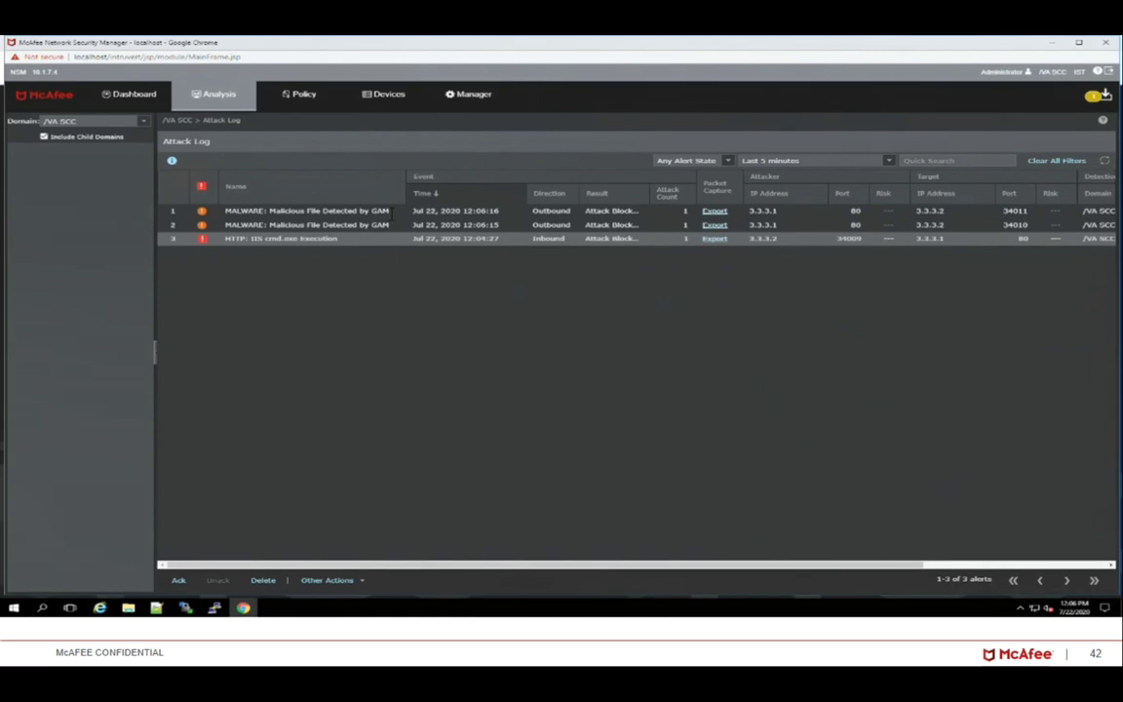
- Examine the summary, malware file details and description of the newest "MALWARE: Malicious File Detected by GAM" alert, and close its details
double_click(378, 210)
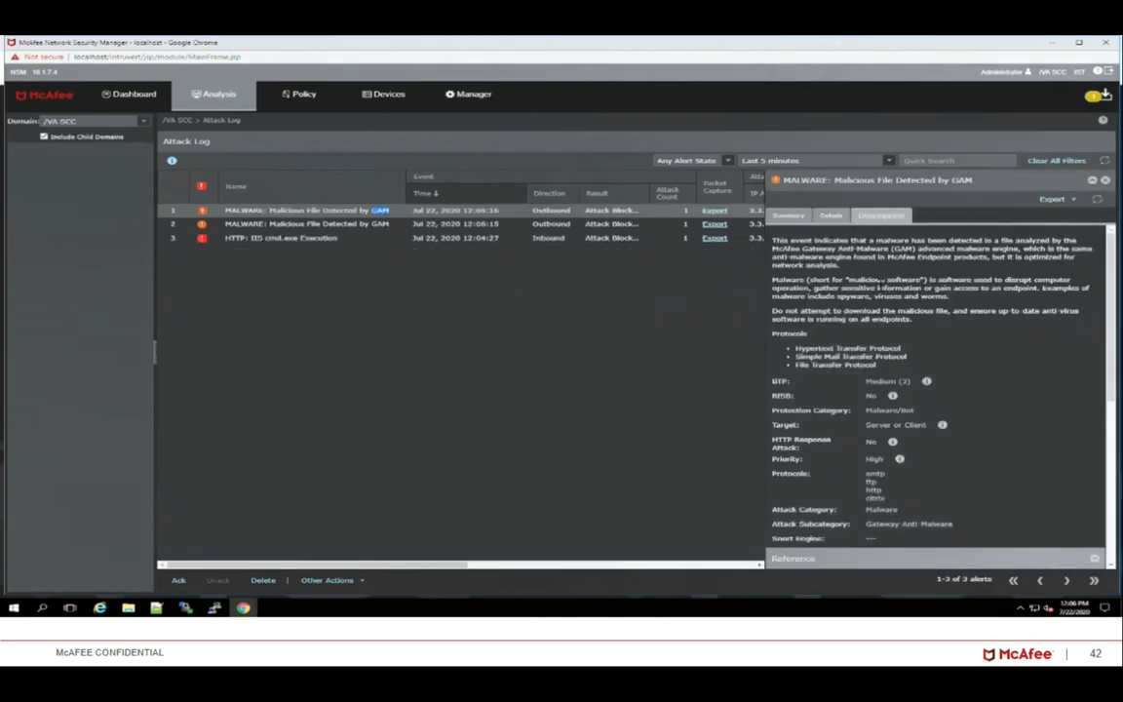
click(792, 217)
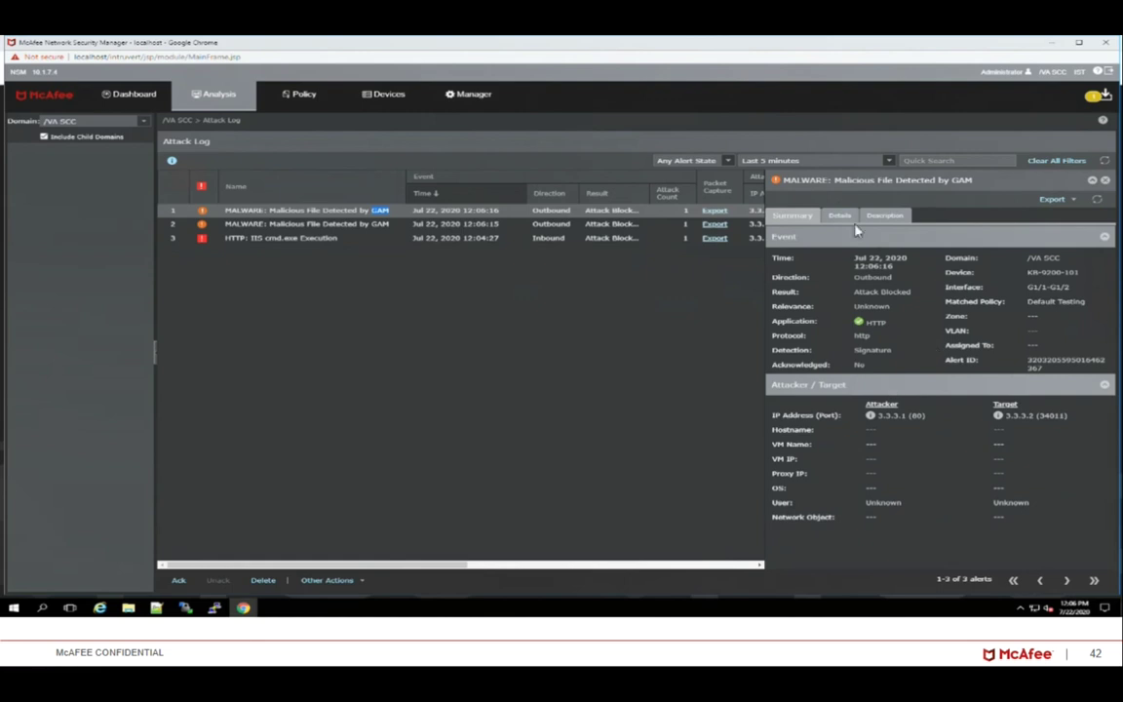
click(836, 215)
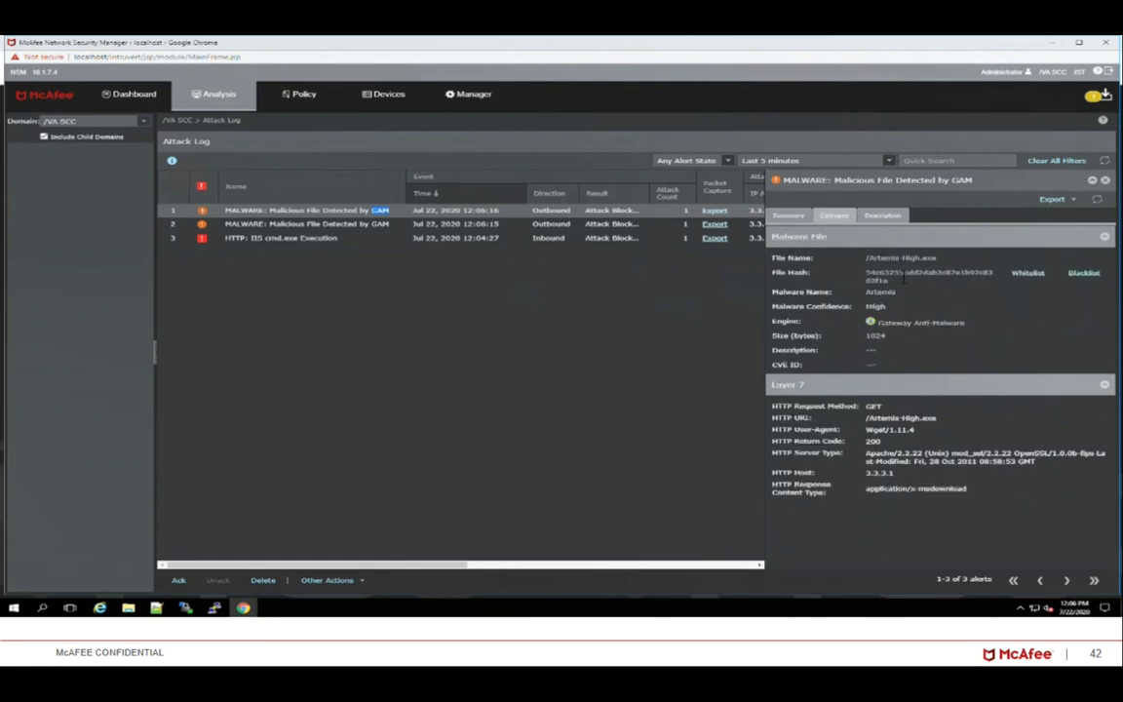
click(878, 217)
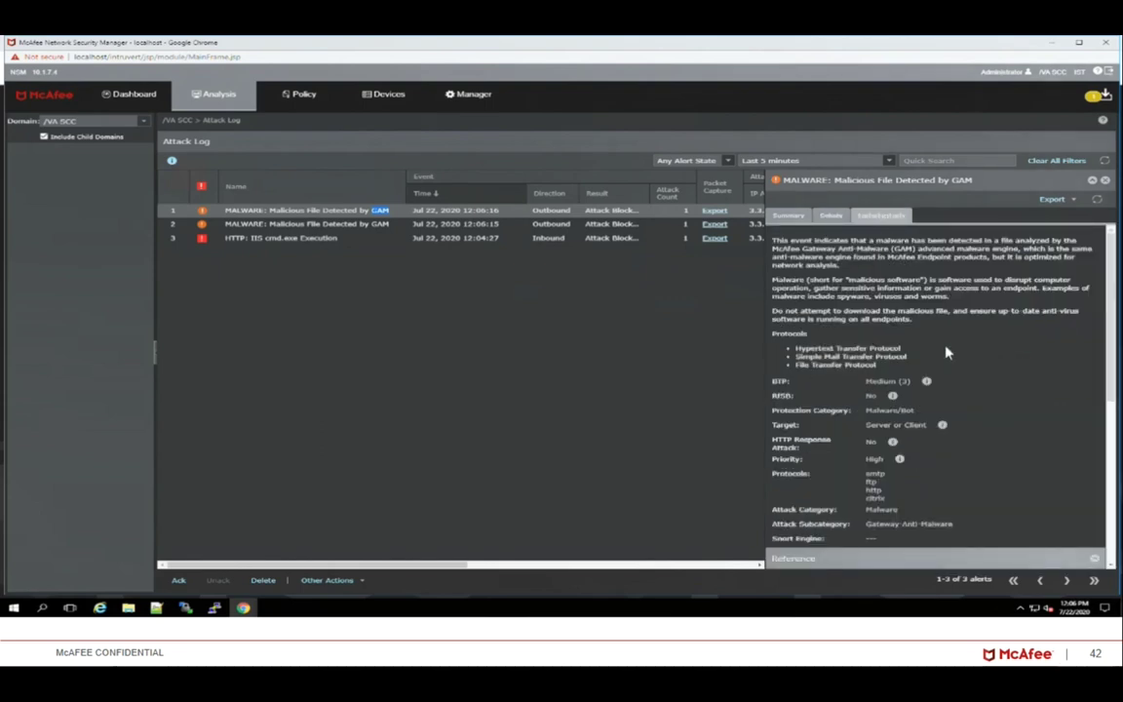
scroll(936, 390, down, 3)
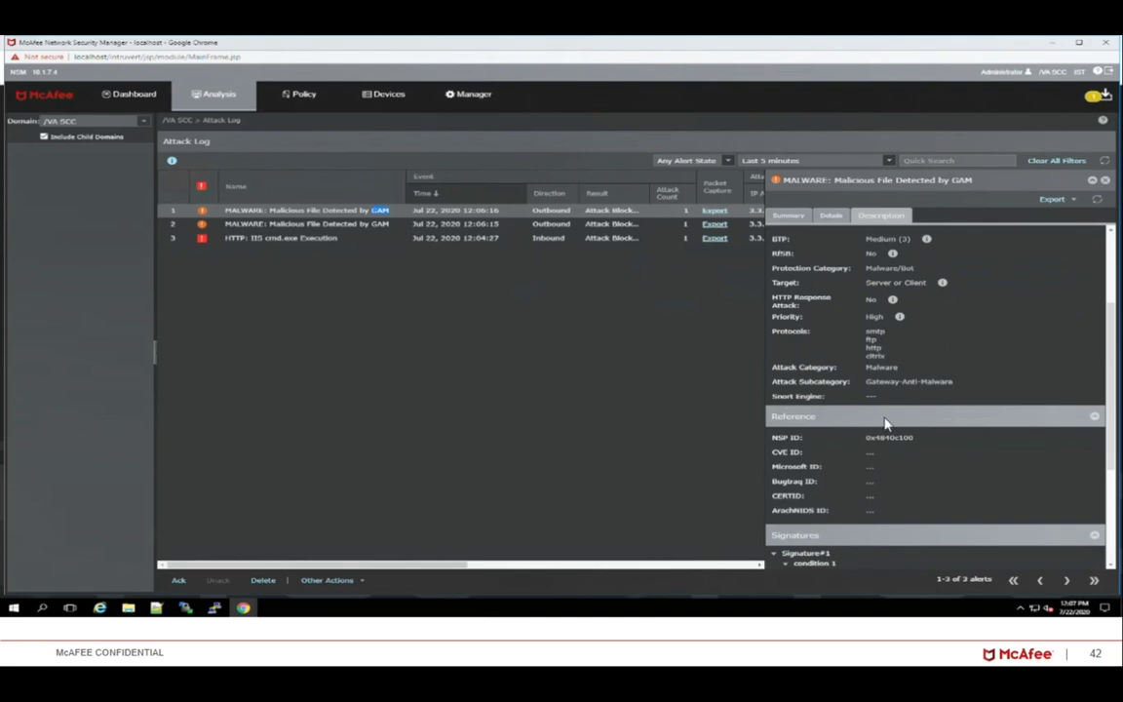
scroll(889, 425, down, 1)
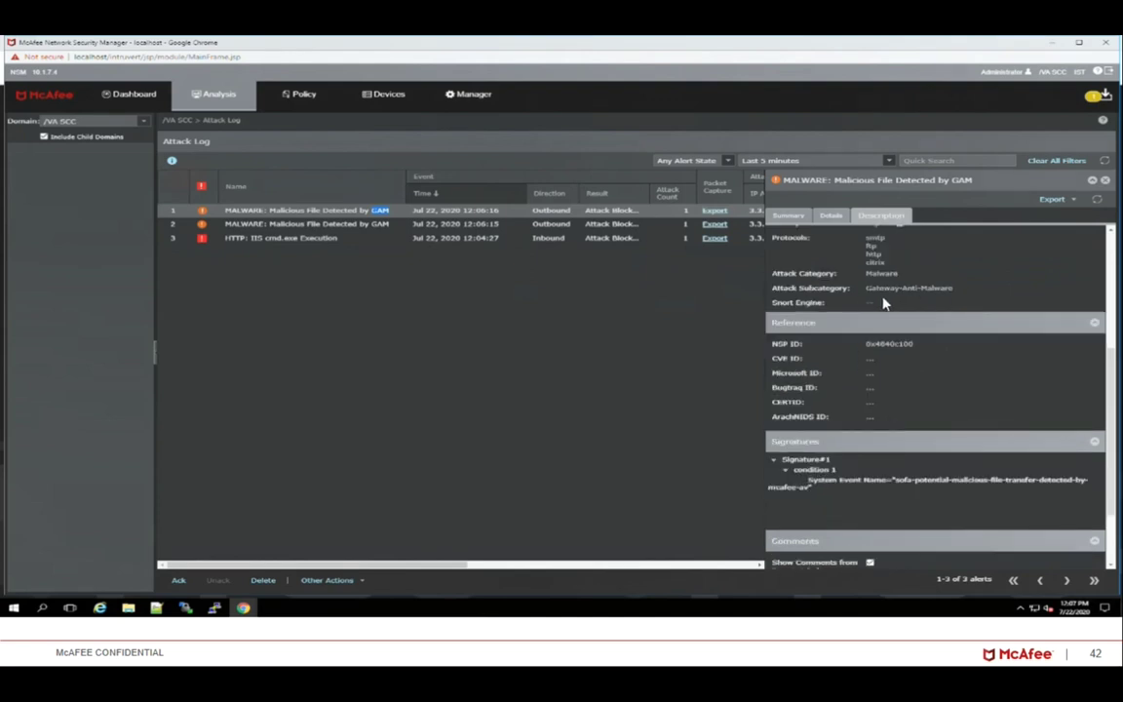
scroll(921, 317, up, 1)
scroll(921, 317, up, 2)
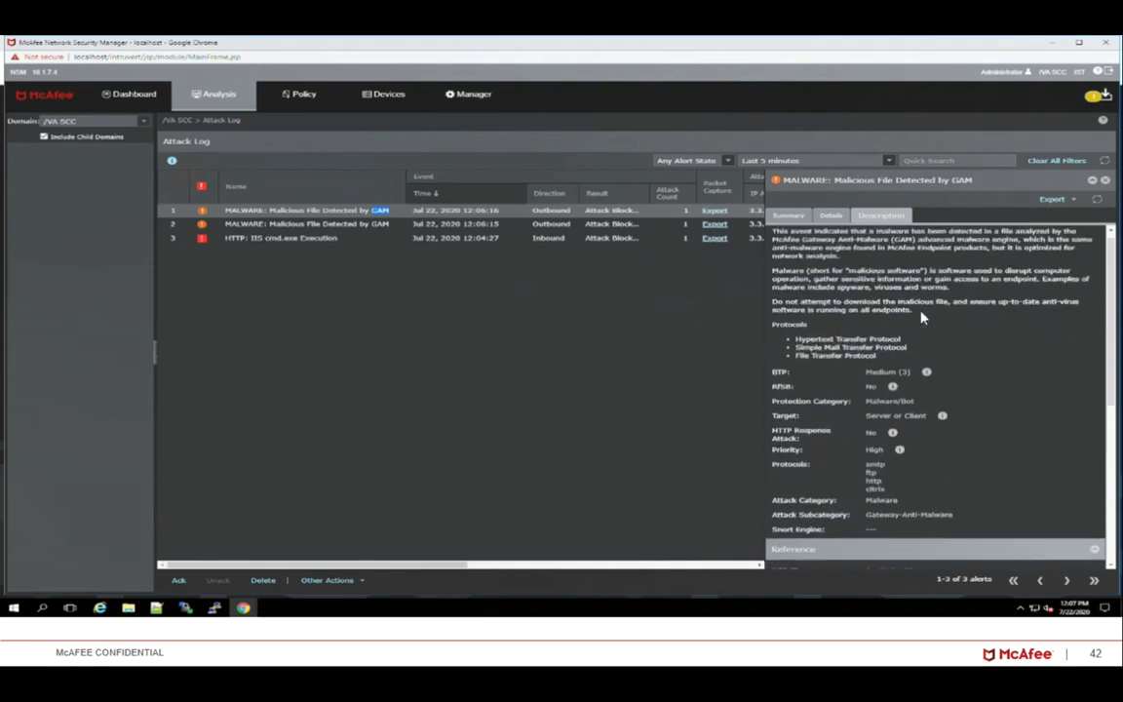
click(1105, 181)
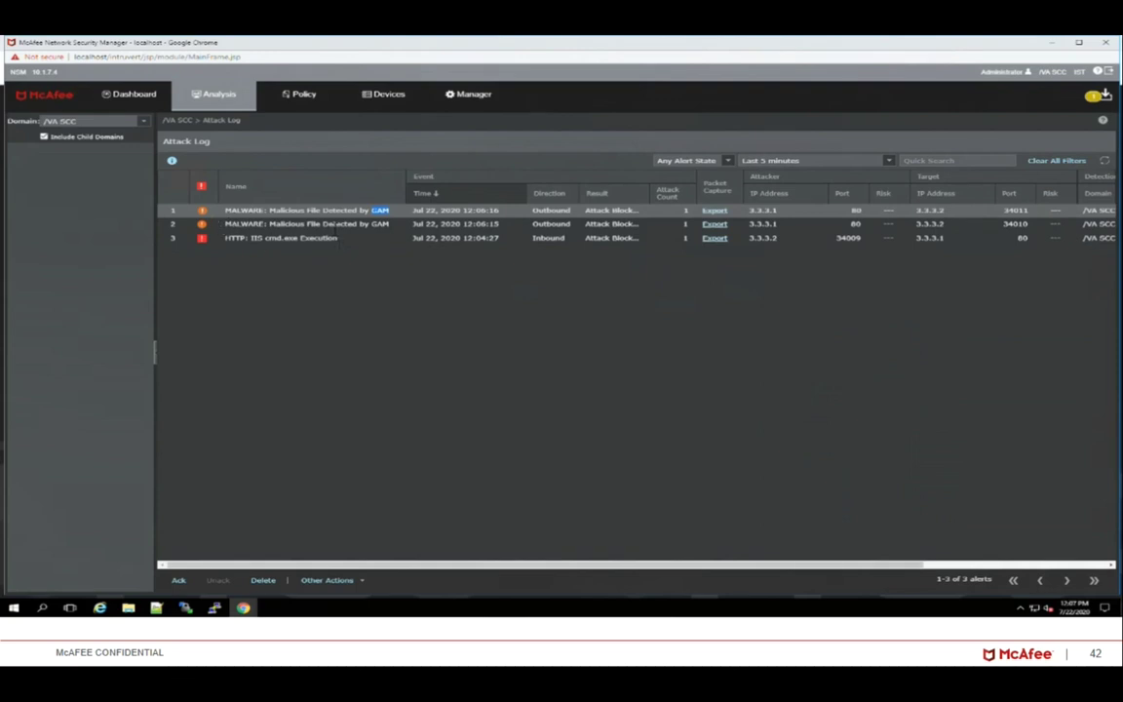
- Show the Attack Log for the last 24 hours and look through the listed alerts
click(282, 223)
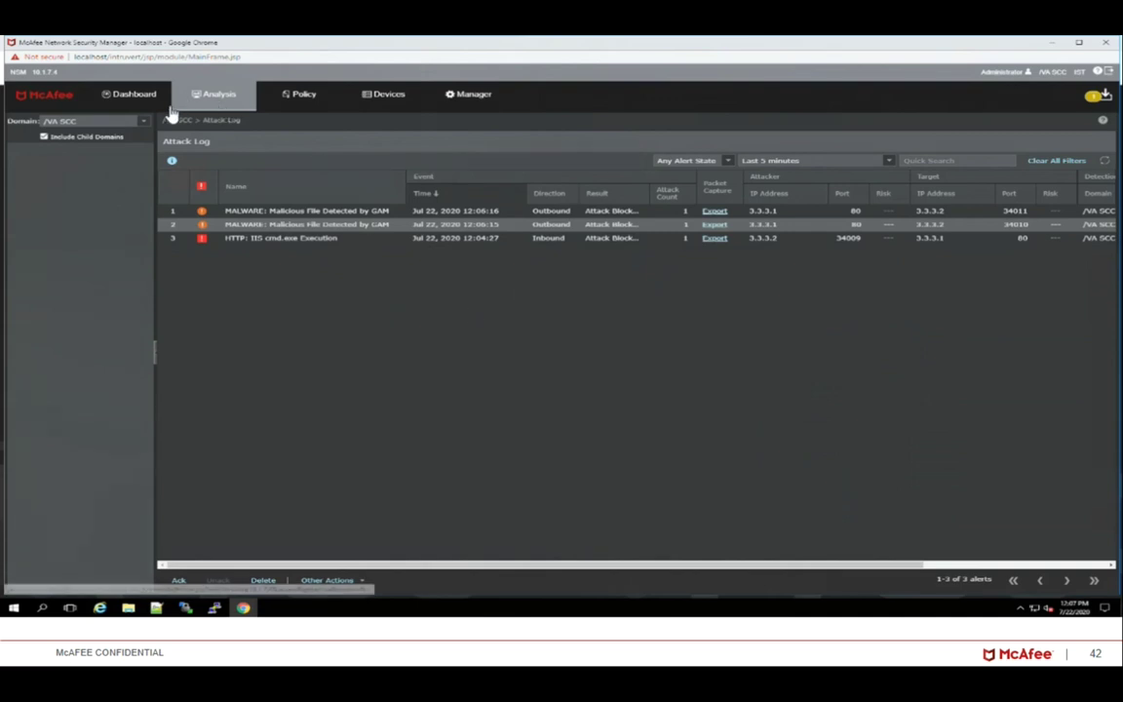
click(893, 163)
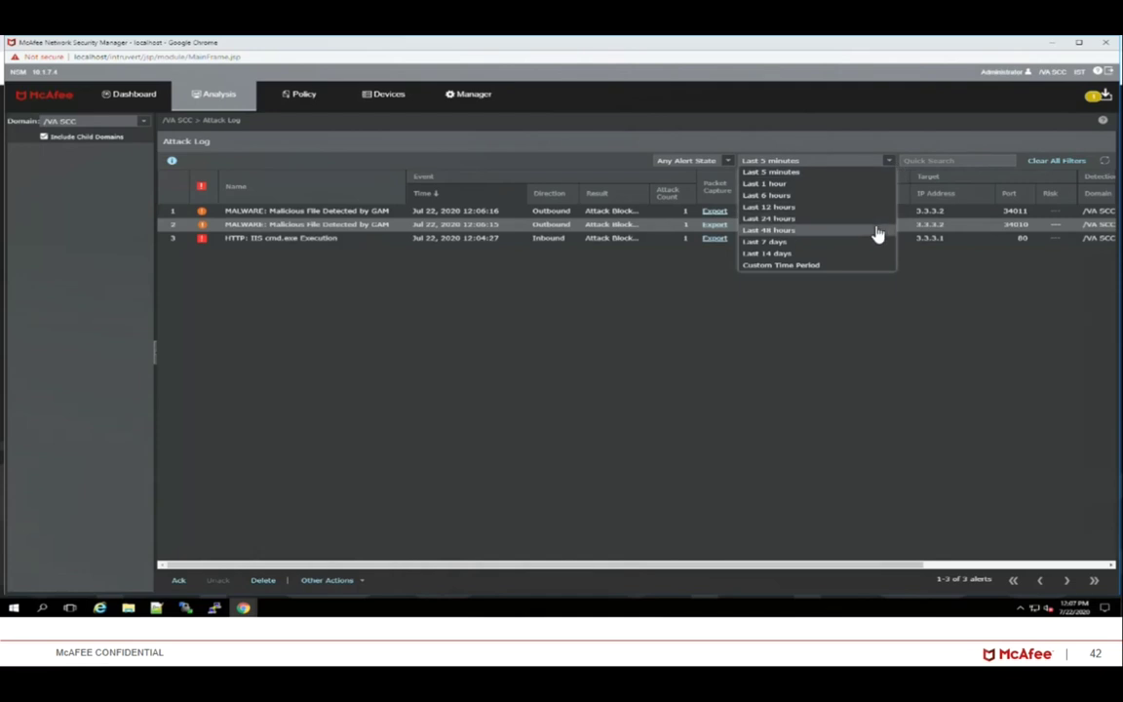
click(871, 219)
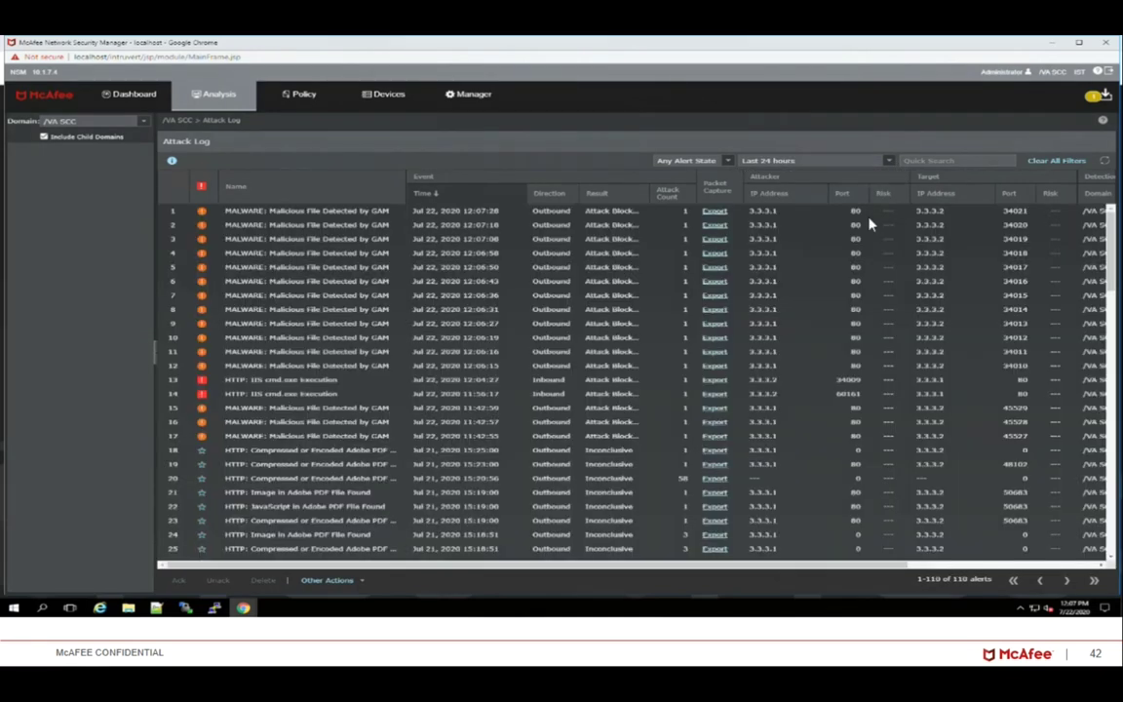
scroll(873, 253, down, 10)
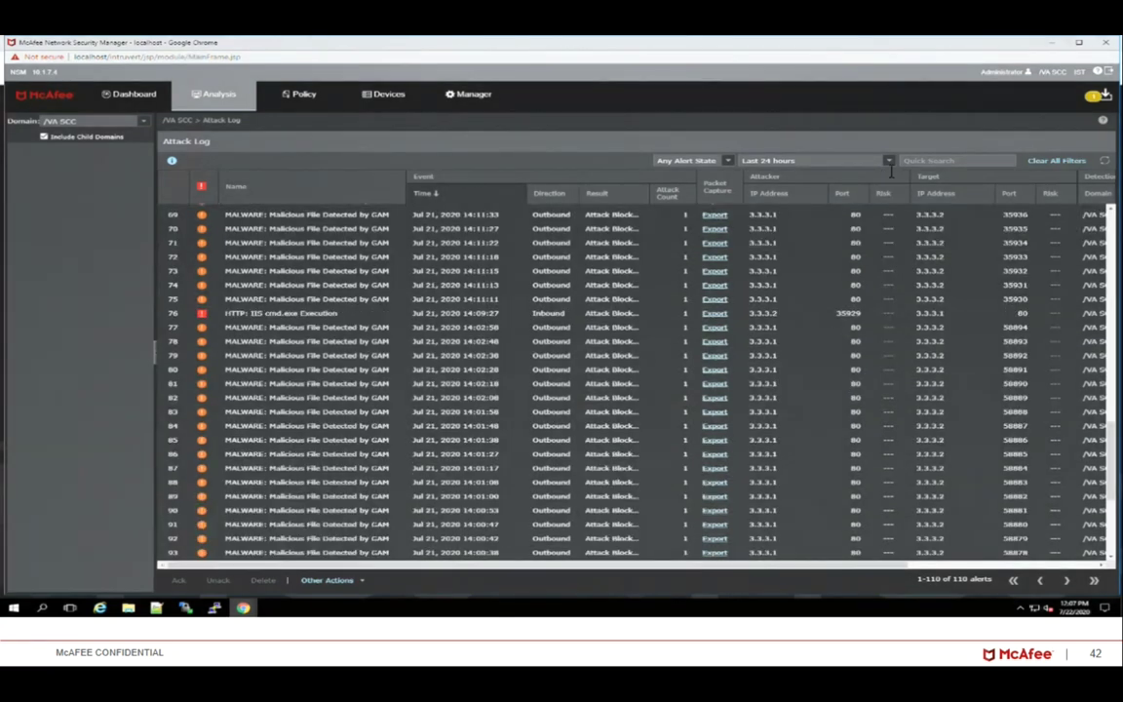
- Widen the Attack Log's time range to the last 7 days, refresh it, and browse the alerts
click(889, 160)
click(871, 247)
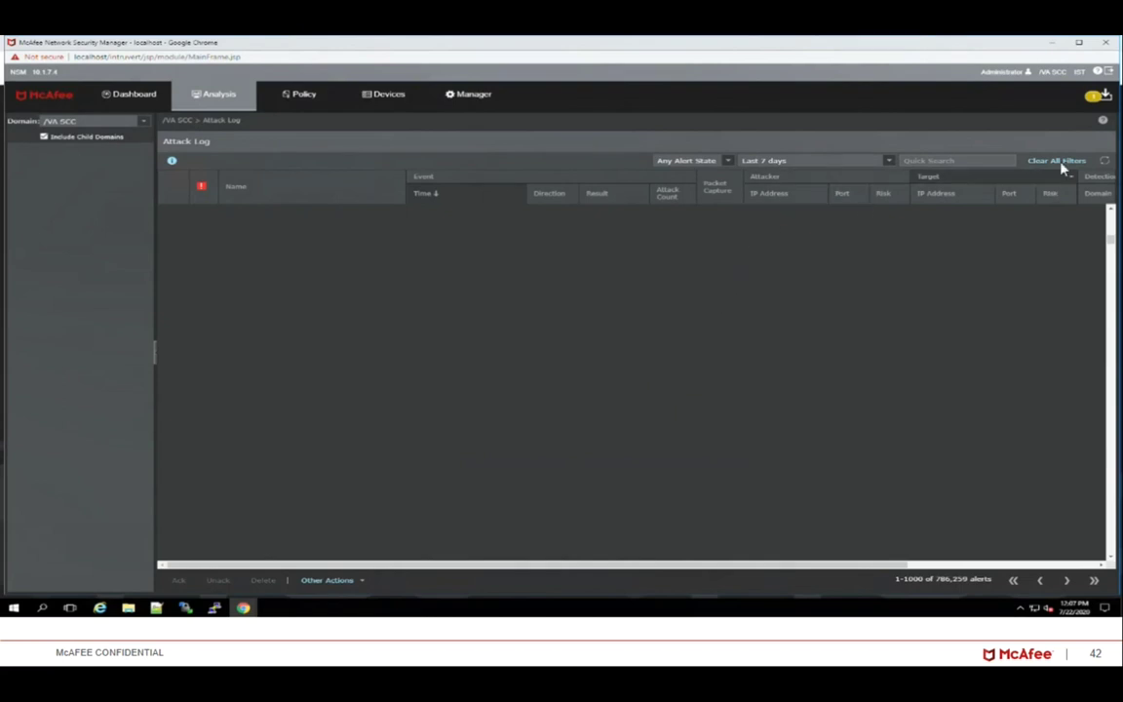
click(1108, 162)
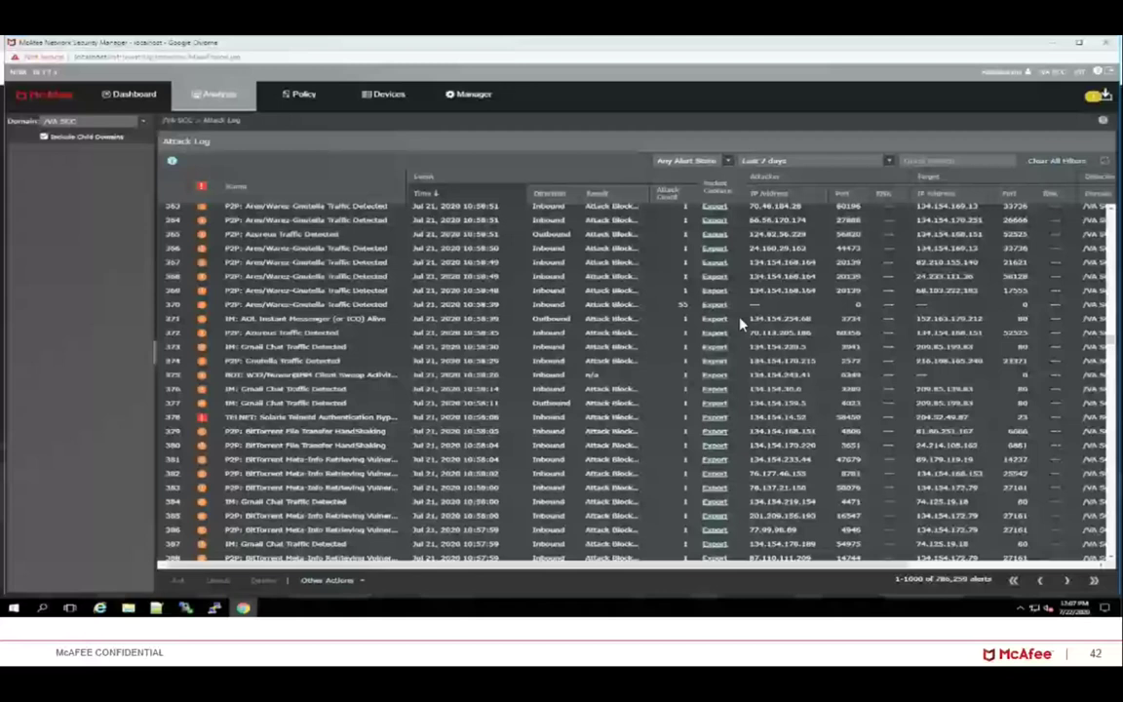
- Open the Dashboard and examine its monitors, including Top Attackers, Top Targets, Manager Summary, System Health and Memory Usage
click(141, 98)
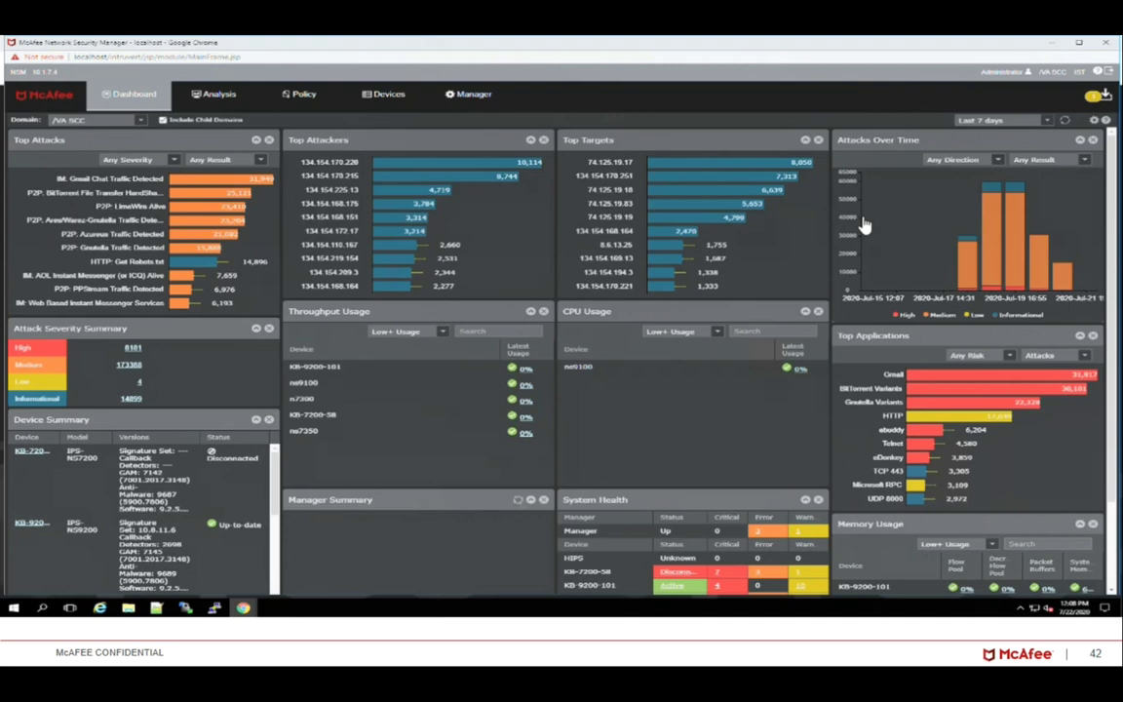
mouse_move(463, 205)
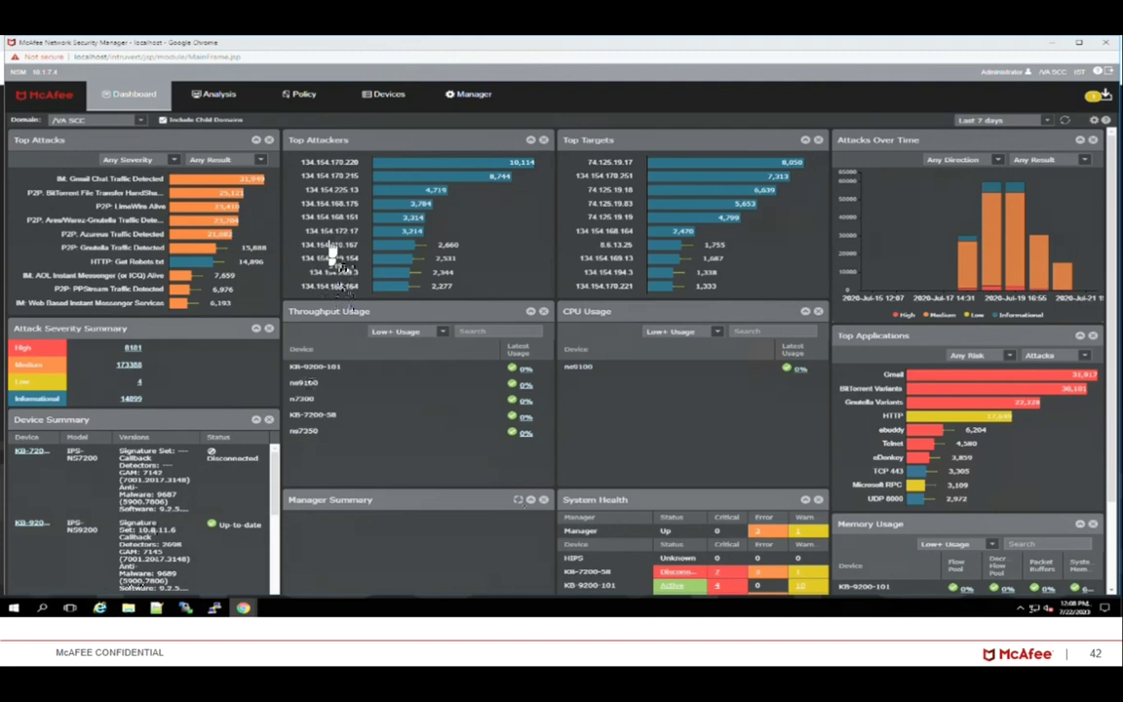
mouse_move(403, 215)
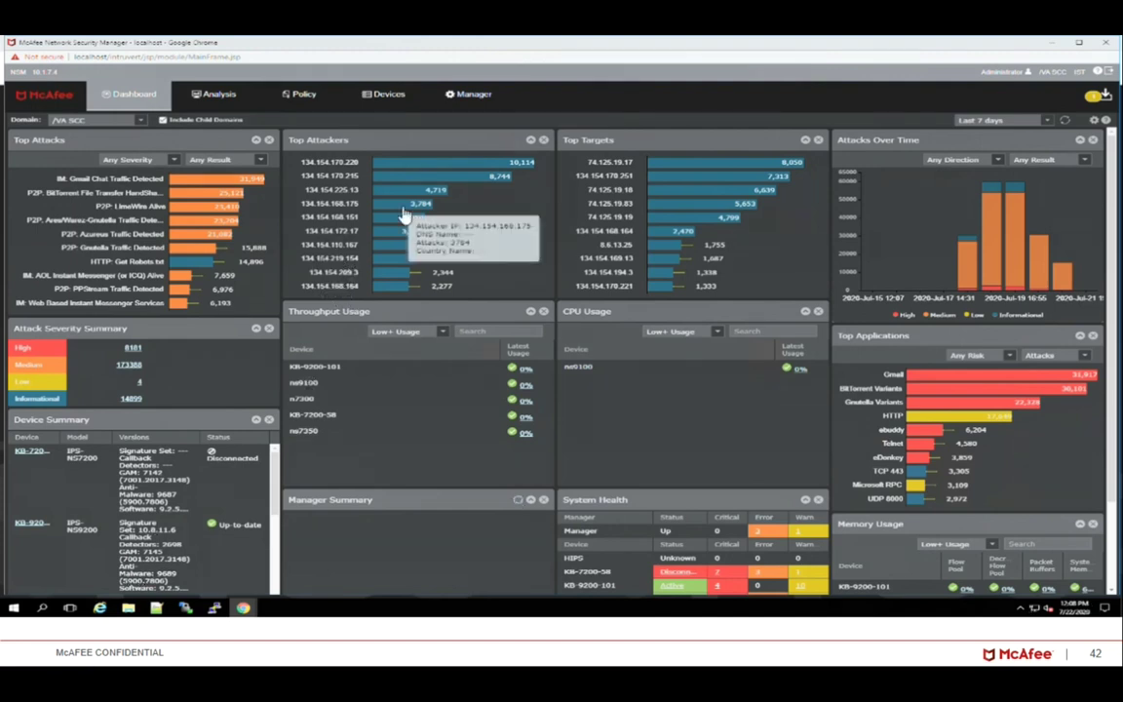
mouse_move(696, 206)
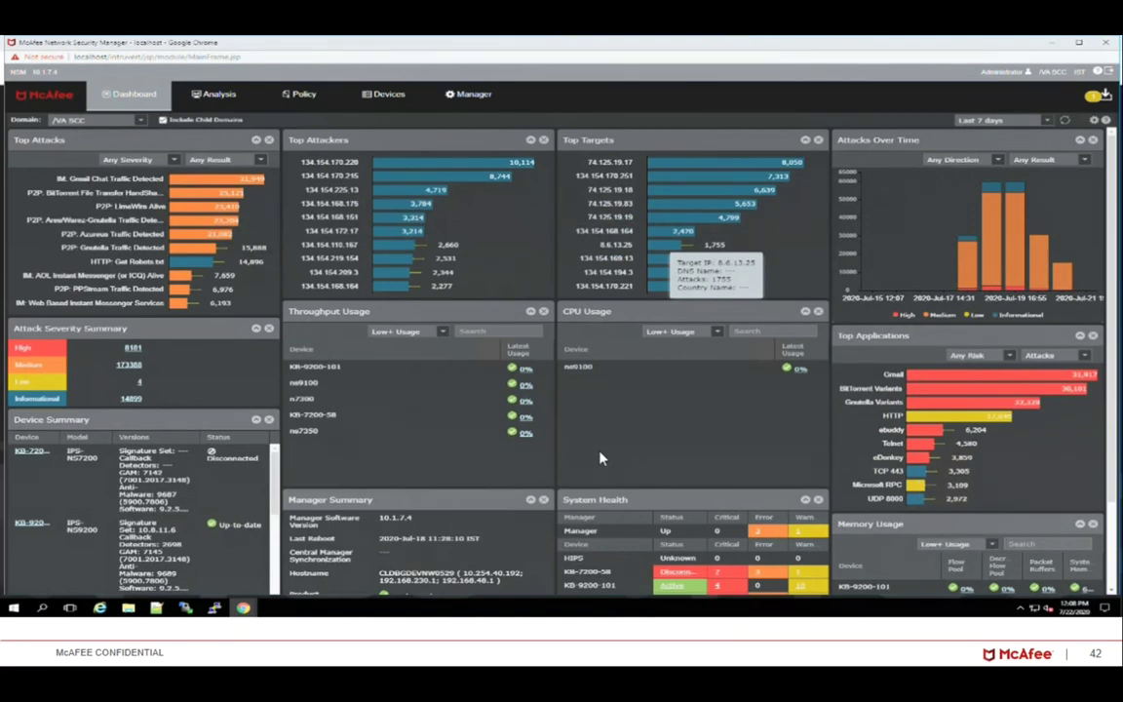
scroll(601, 458, down, 2)
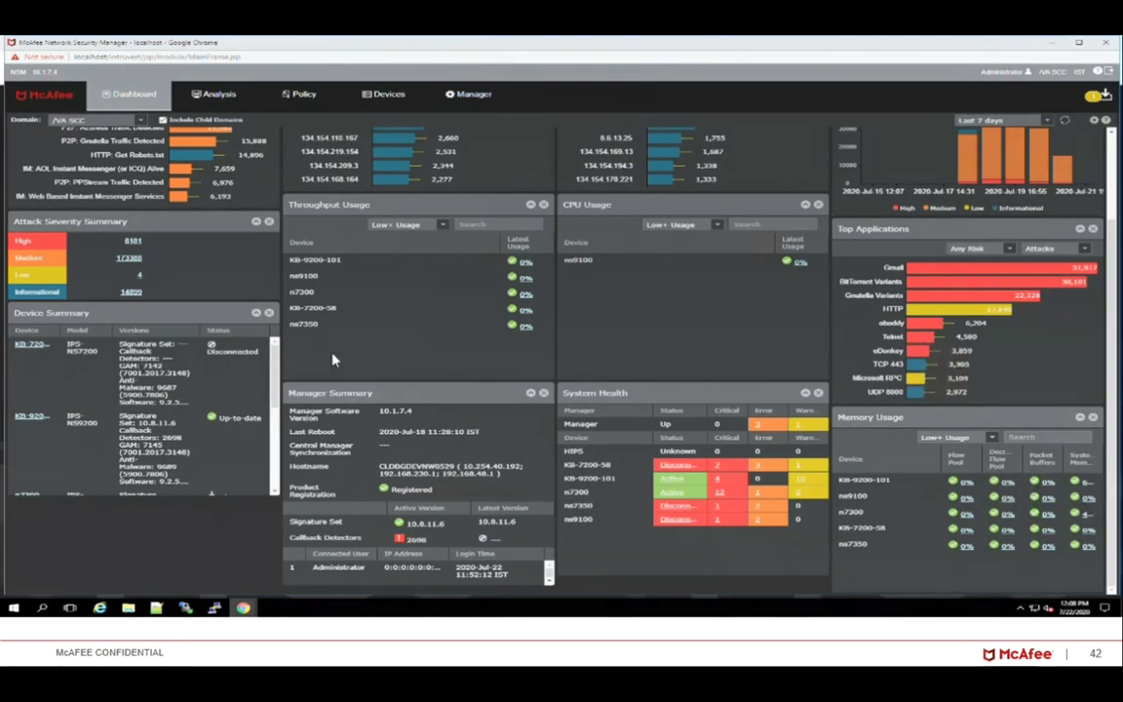
scroll(331, 360, up, 2)
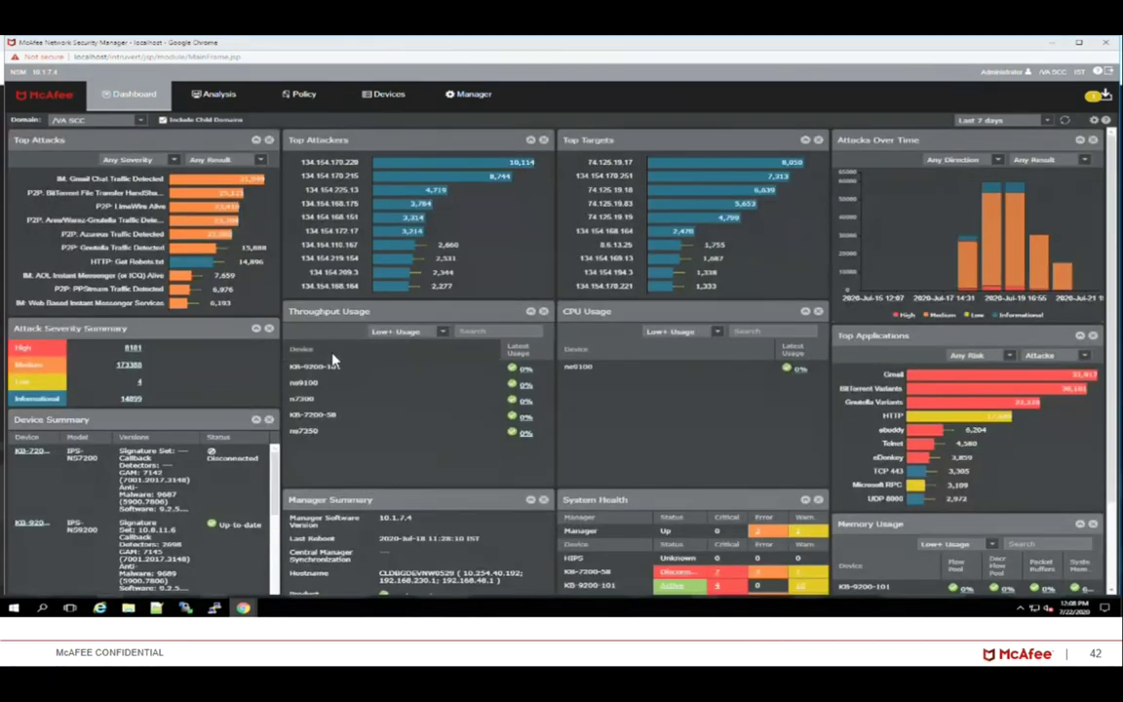